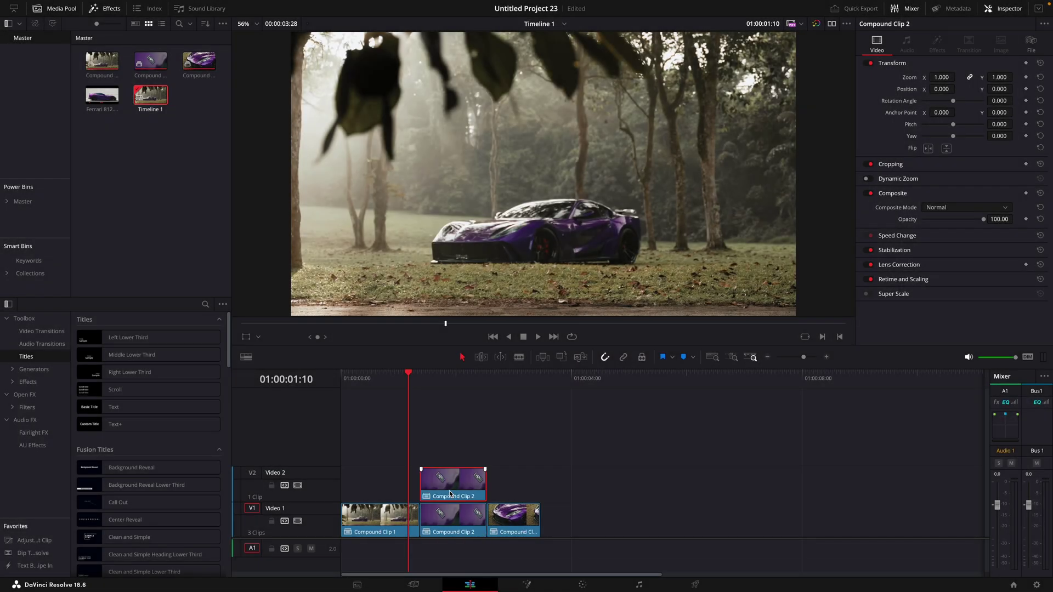
# Step: Freeze the Compound Clip 2 copy on Video 2 at its first frame, 01:00:01:22
pyautogui.click(427, 379)
pyautogui.moveTo(183, 6)
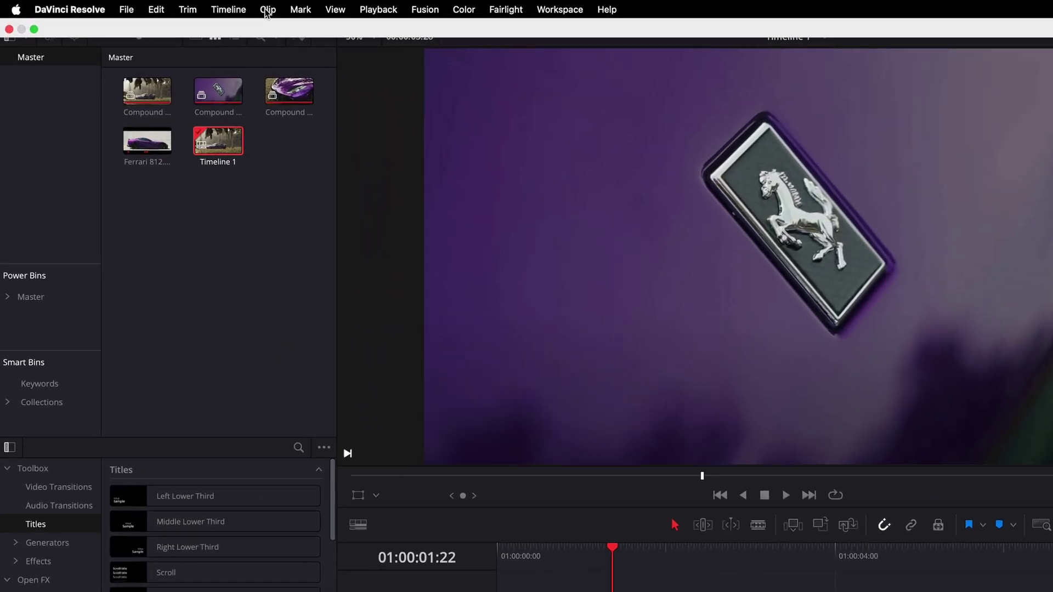
pyautogui.click(306, 11)
pyautogui.click(334, 296)
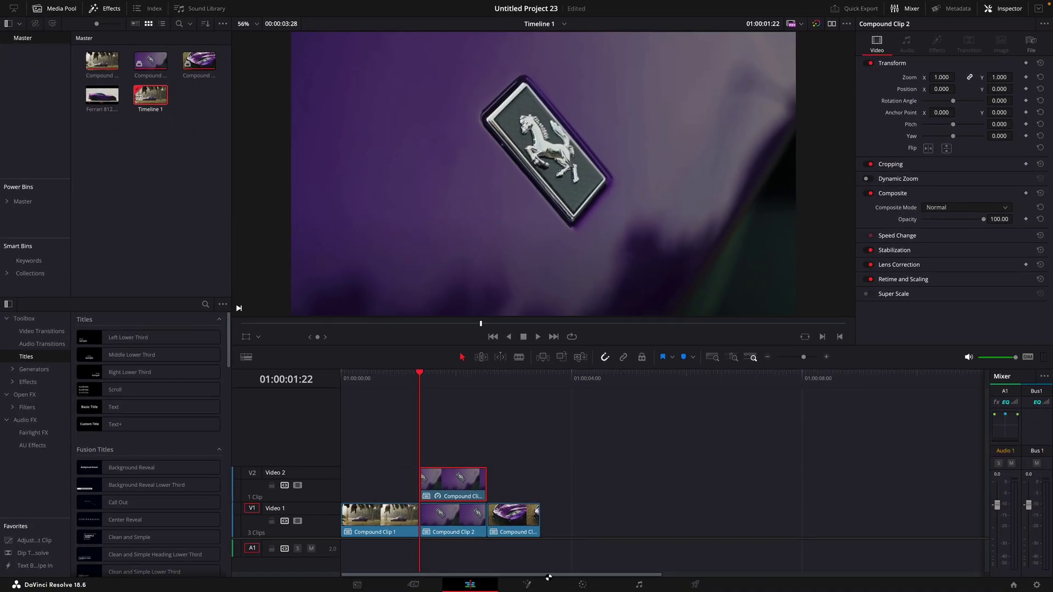
# Step: On the Color page, draw a pen window around the four corners of the Ferrari badge
pyautogui.click(572, 586)
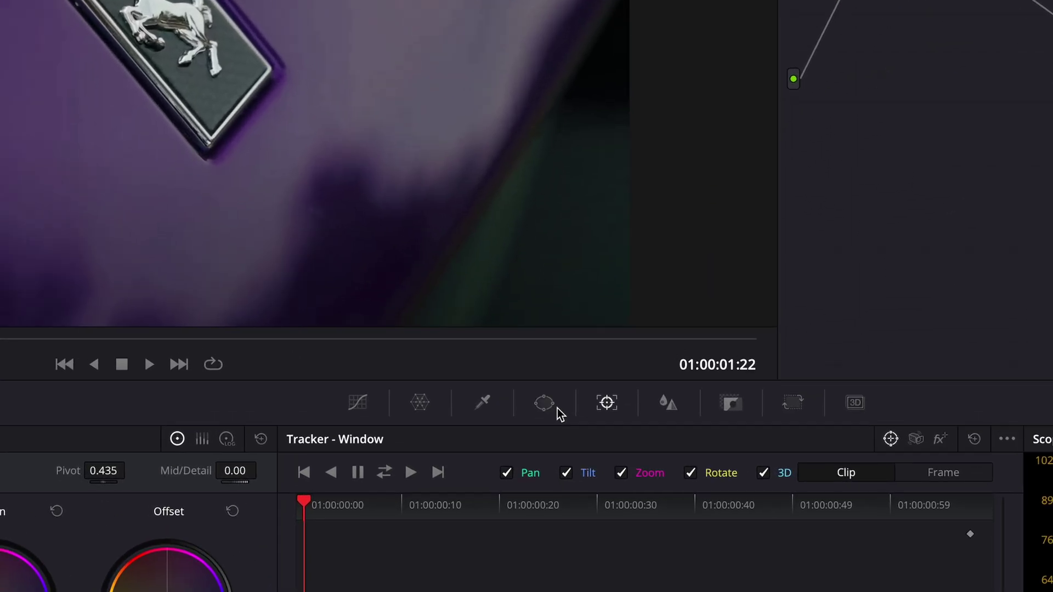
pyautogui.click(550, 408)
pyautogui.click(318, 587)
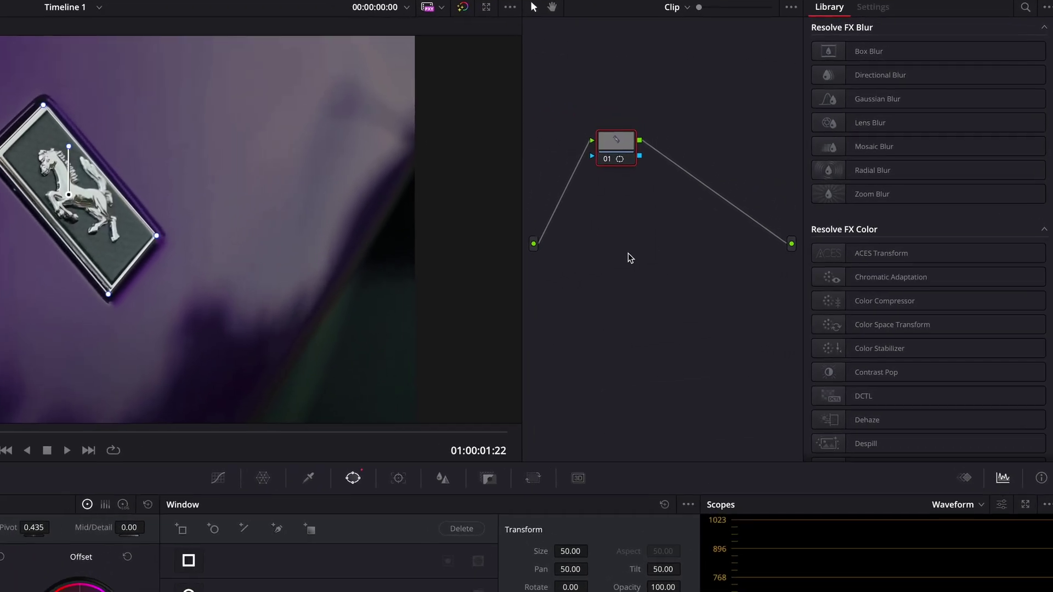
# Step: Add an alpha output for the badge mask and soften its edges to Inside 0.22 and Outside 0.64
pyautogui.rightClick(784, 187)
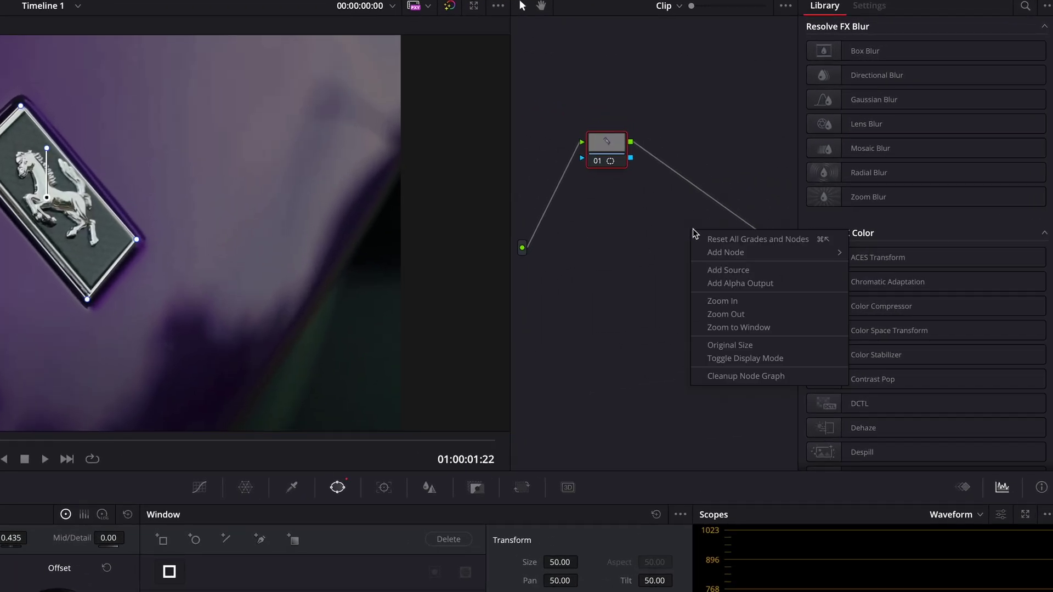
pyautogui.click(745, 283)
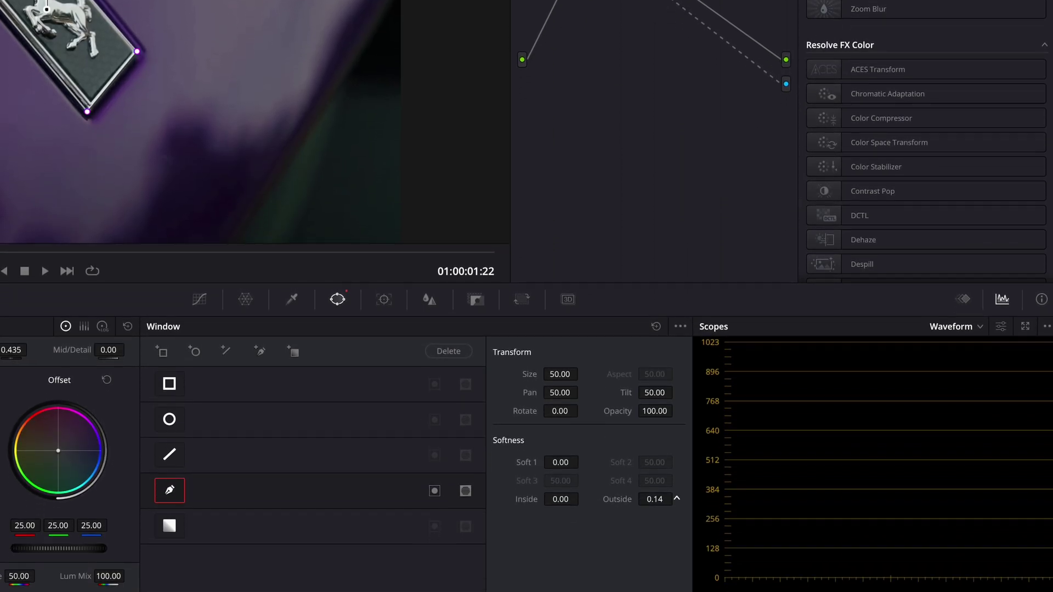
pyautogui.moveTo(654, 499); pyautogui.dragTo(670, 499)
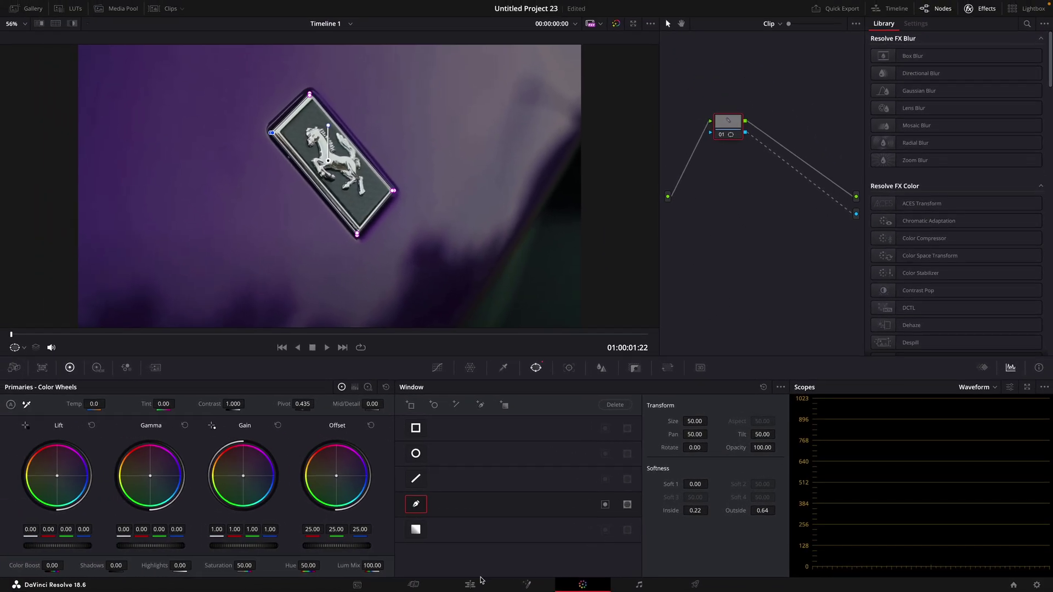
# Step: On the Edit page, move the badge clip to start at 01:00:01:02 and trim its end to the end of Compound Clip 1
pyautogui.click(466, 585)
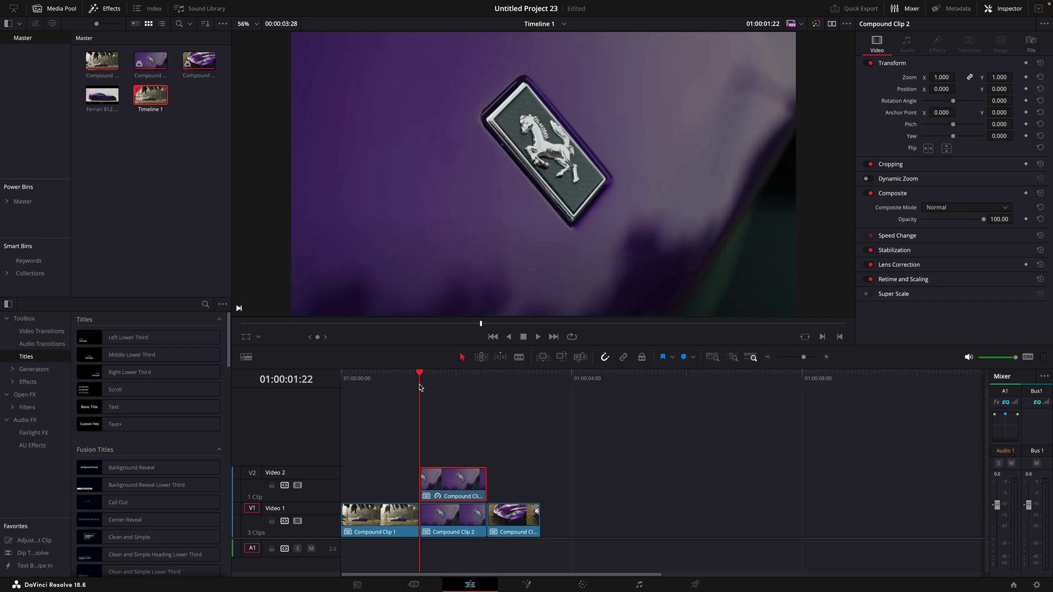
pyautogui.moveTo(396, 372)
pyautogui.mouseDown()
pyautogui.moveTo(378, 377)
pyautogui.moveTo(400, 379)
pyautogui.mouseUp()
pyautogui.moveTo(439, 494); pyautogui.dragTo(418, 480)
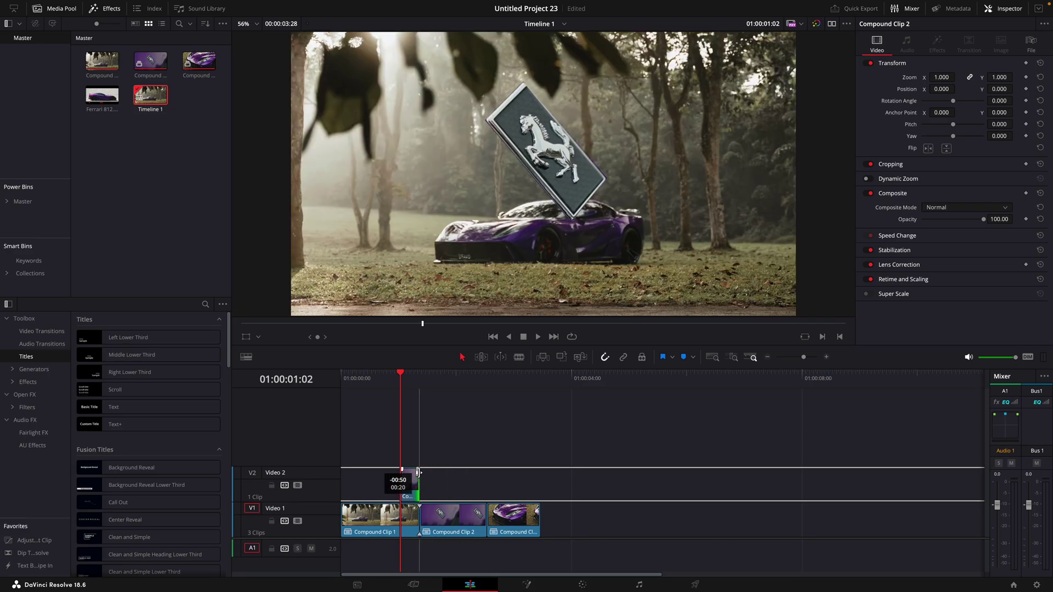
# Step: Turn the trimmed badge clip on Video 2 into a new compound clip
pyautogui.scroll(1, 409, 461)
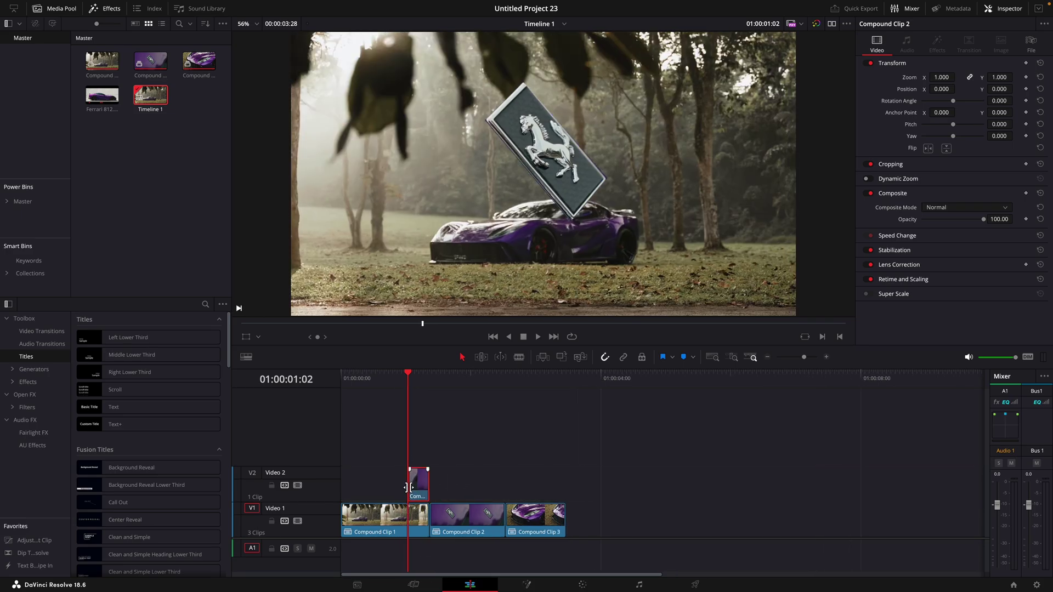
pyautogui.scroll(2, 527, 567)
pyautogui.rightClick(496, 494)
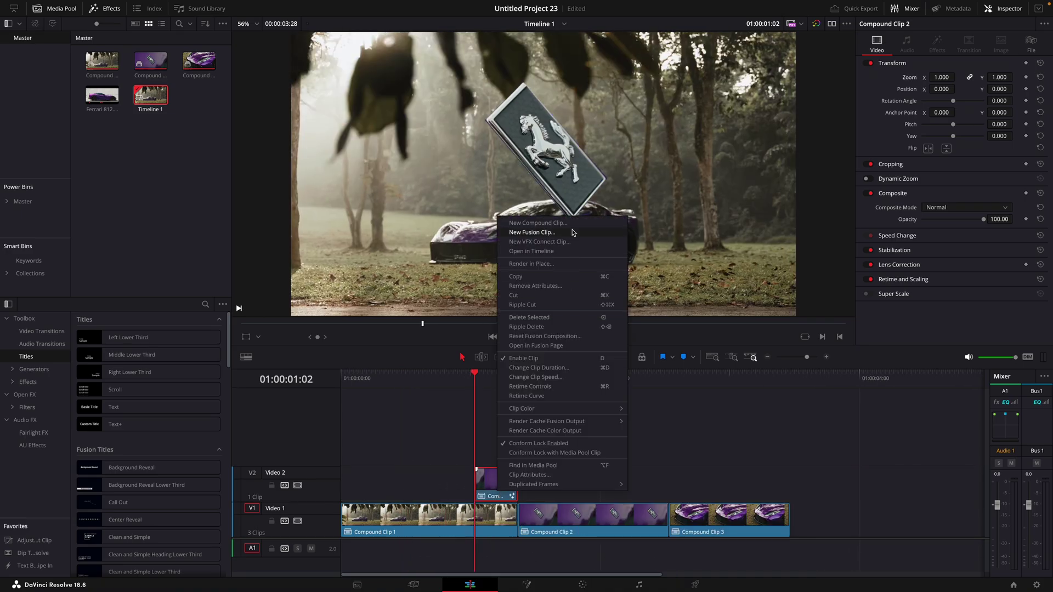
pyautogui.click(524, 223)
pyautogui.click(592, 323)
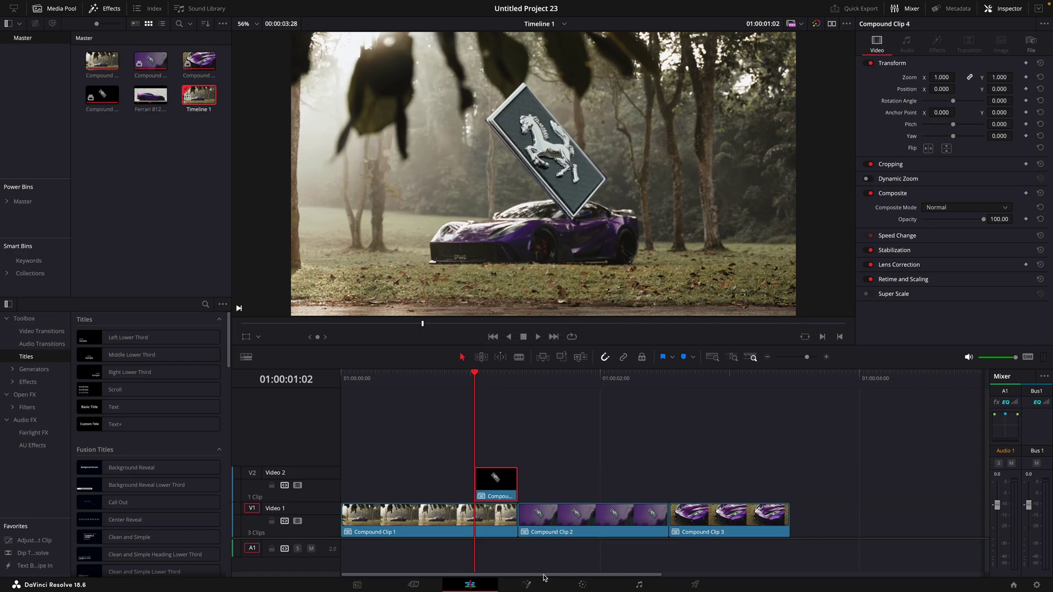
# Step: Open the badge compound clip in Fusion and add a Transform (Xf) node between MediaIn1 and MediaOut1
pyautogui.click(534, 586)
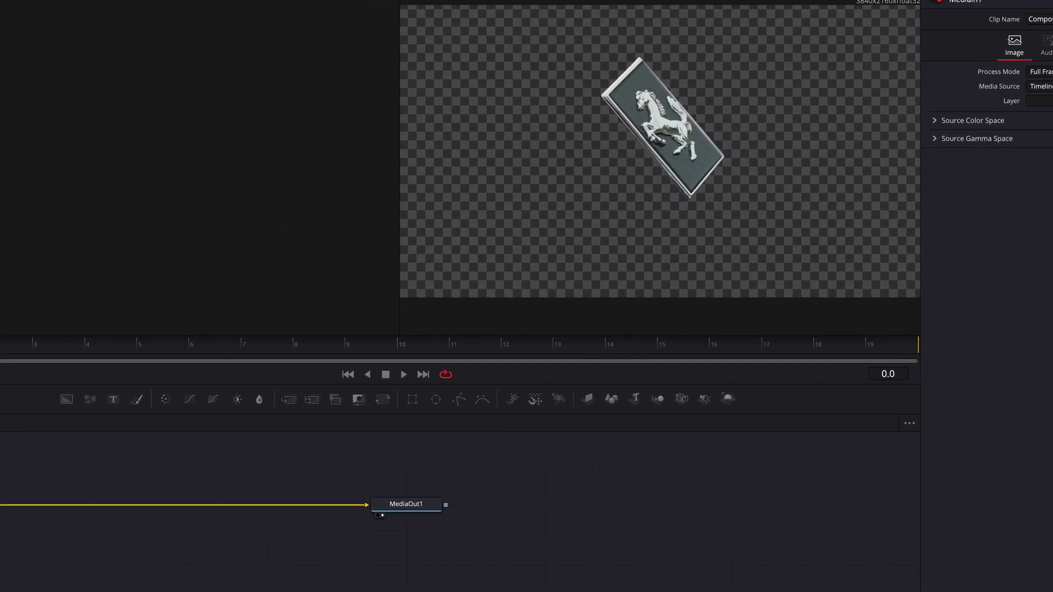
pyautogui.hotkey('shift', 'space')
pyautogui.write('transform')
pyautogui.press('BackSpace')
pyautogui.write('trans')
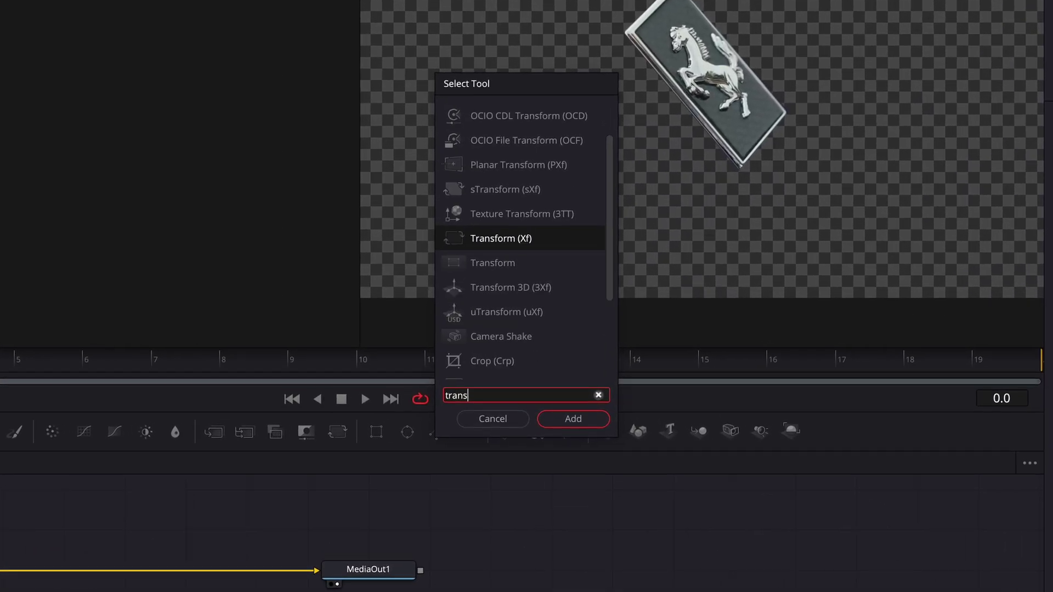
pyautogui.press('Return')
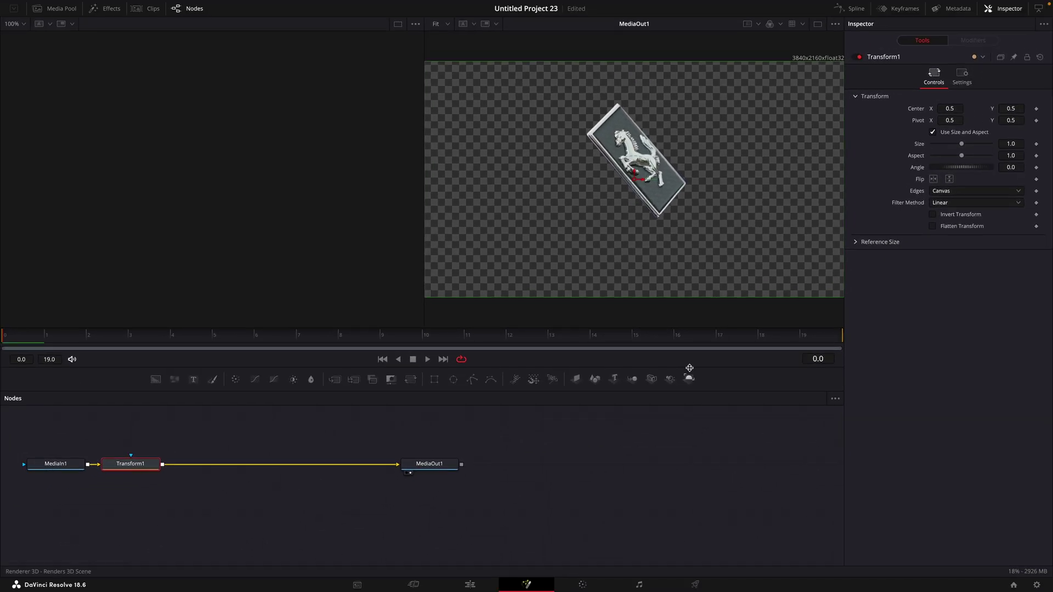
# Step: Keyframe the Transform node's Size at 1.0 on frame 19 and 0.0 on frame 0
pyautogui.moveTo(766, 360); pyautogui.dragTo(904, 370)
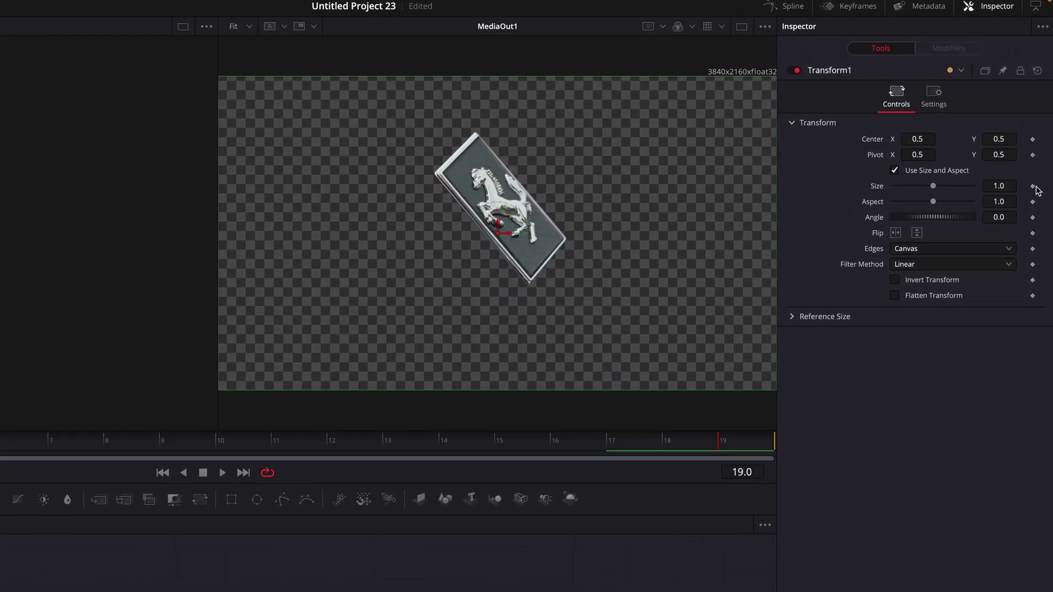
pyautogui.click(1035, 150)
pyautogui.moveTo(117, 443); pyautogui.dragTo(2, 442)
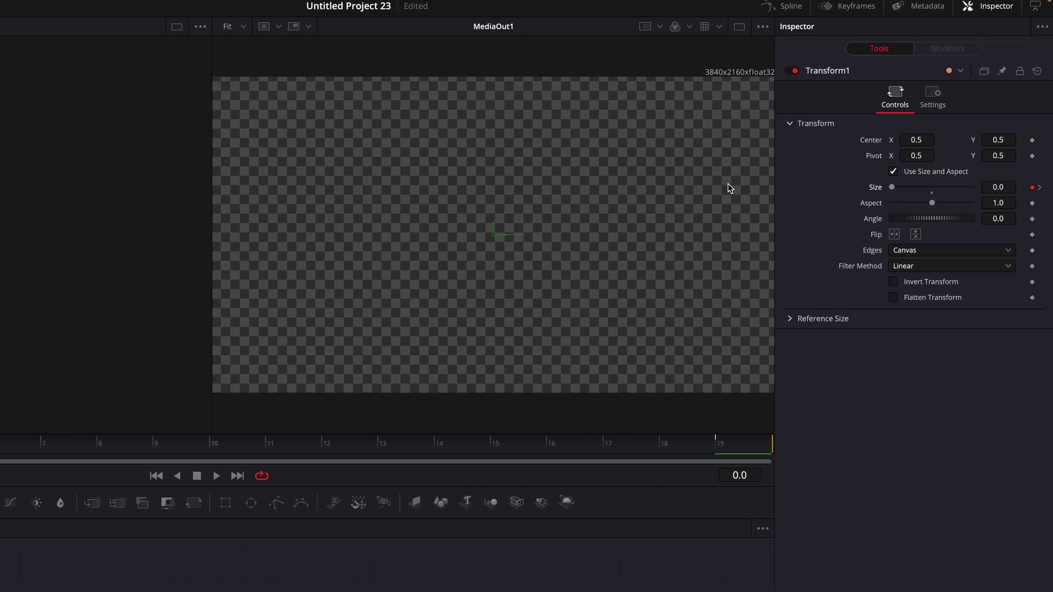
# Step: Smooth the Size spline between both keyframes, steepen its start so the growth eases out, and play the animation
pyautogui.click(791, 11)
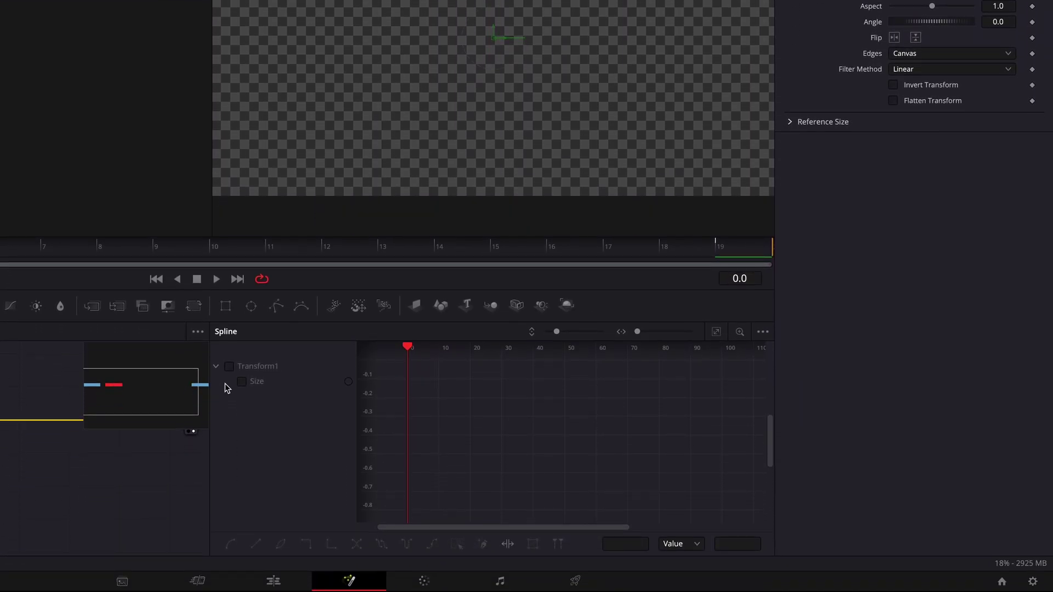
pyautogui.click(242, 383)
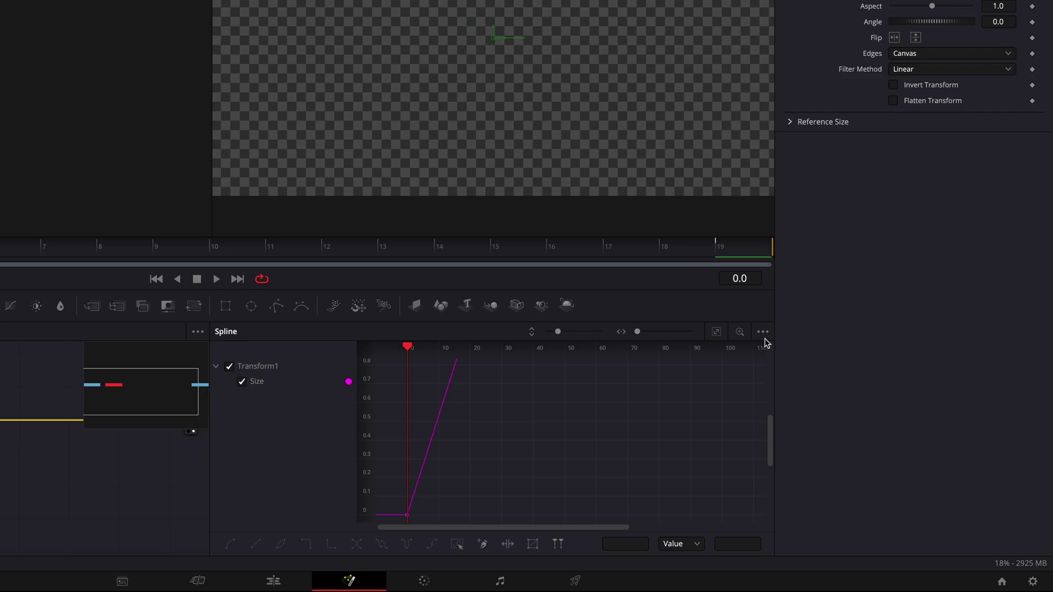
pyautogui.click(716, 332)
pyautogui.moveTo(752, 360); pyautogui.dragTo(398, 521)
pyautogui.hotkey('shift', 's')
pyautogui.moveTo(515, 516); pyautogui.dragTo(472, 429)
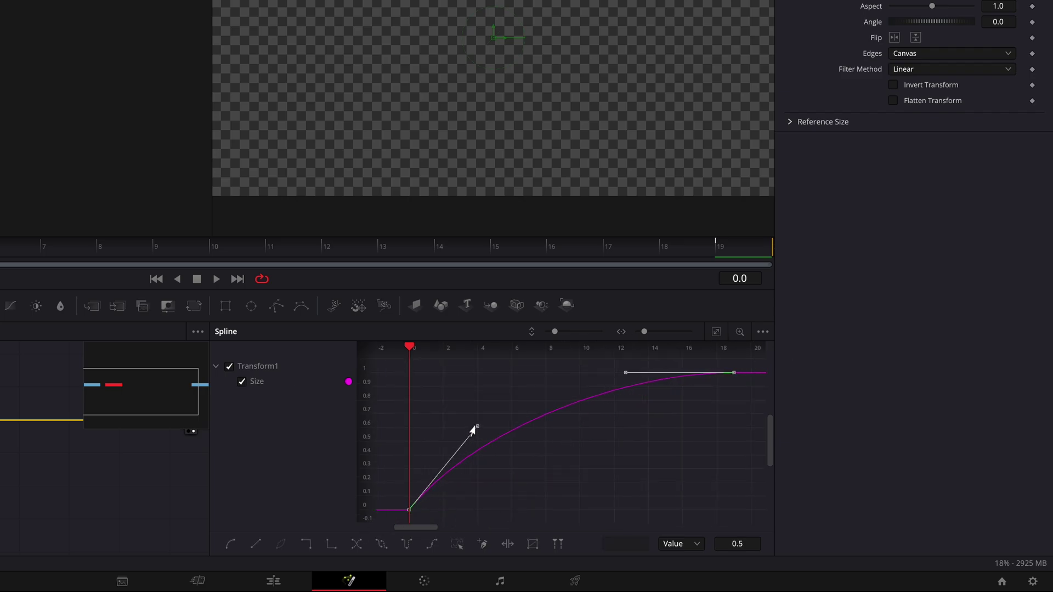
pyautogui.press('space')
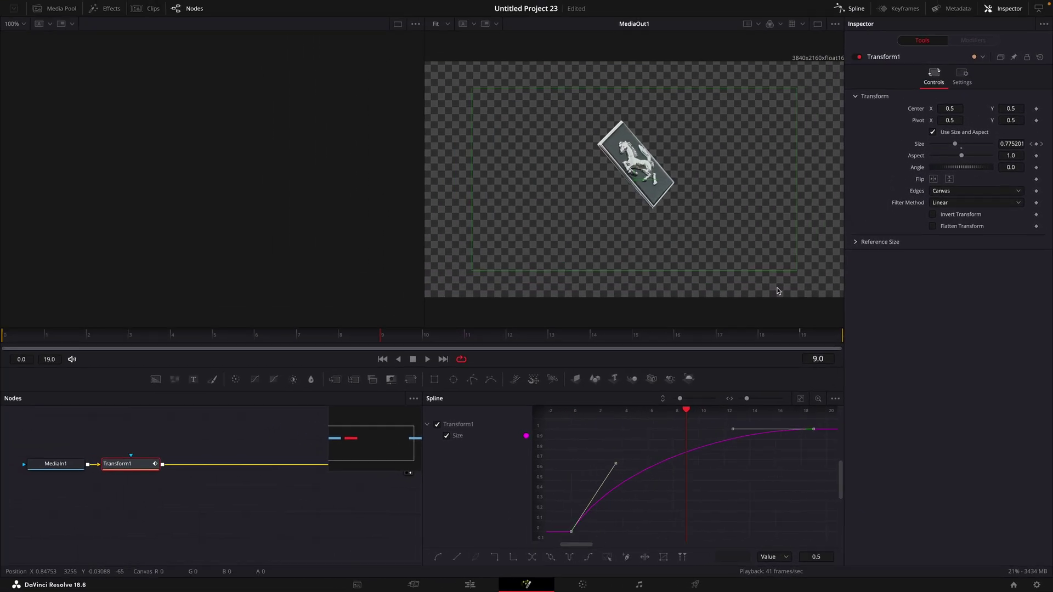
# Step: Enable motion blur on the Transform node and increase its shutter angle
pyautogui.click(853, 8)
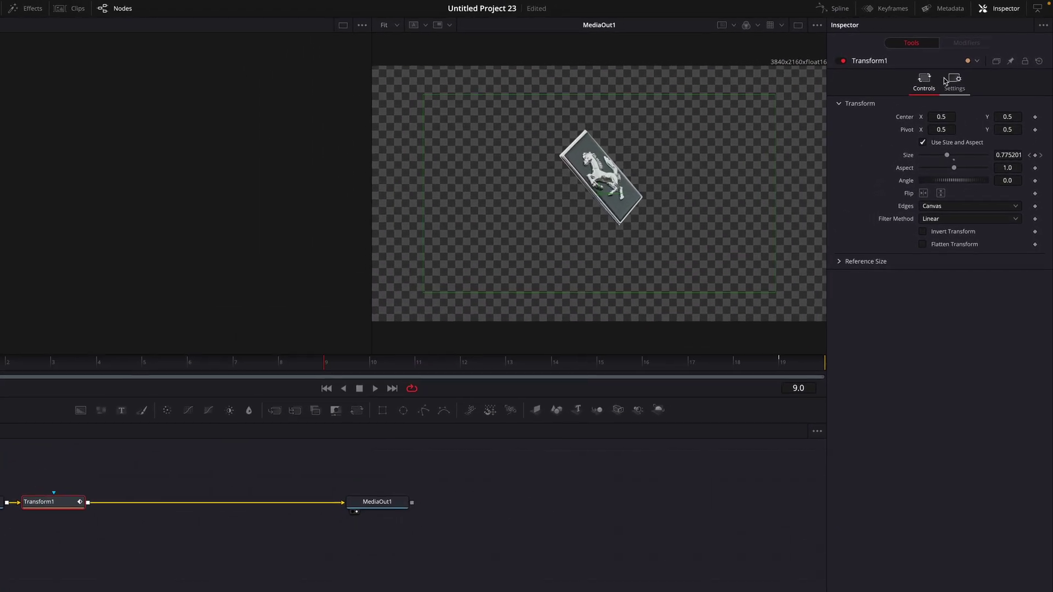
pyautogui.click(962, 77)
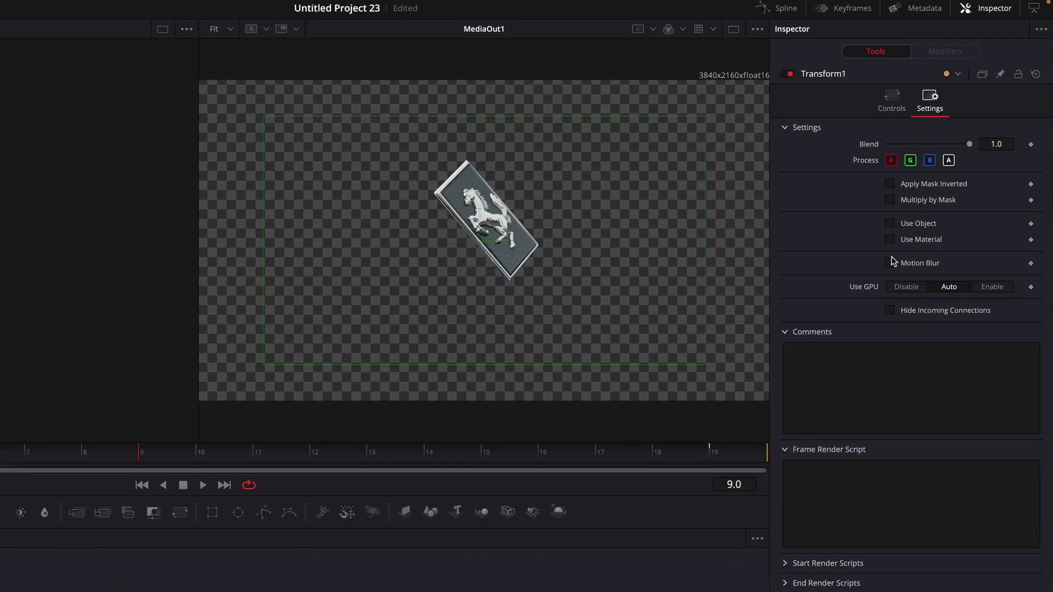
pyautogui.click(889, 263)
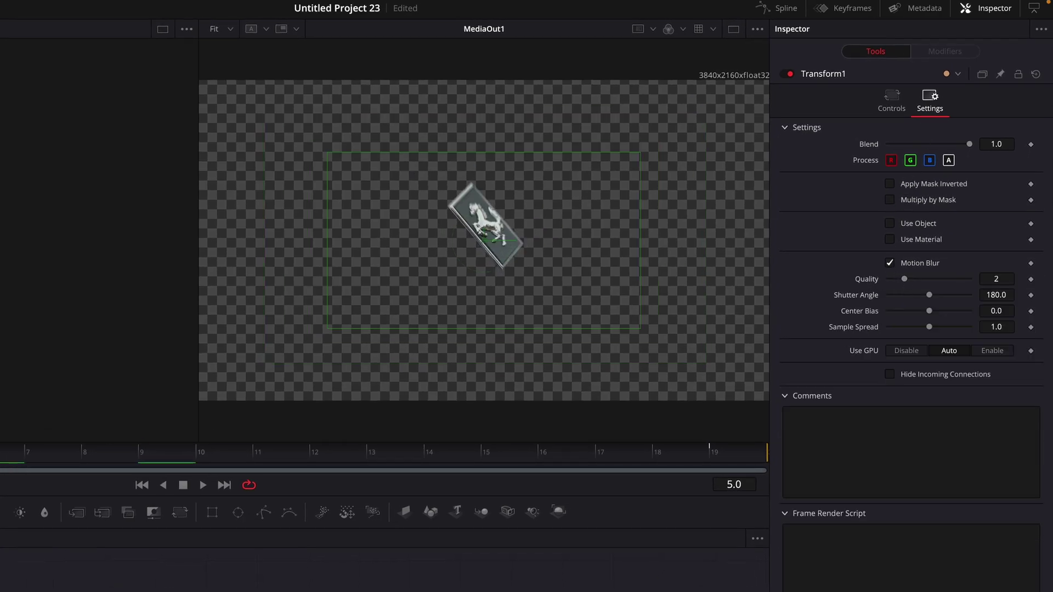
pyautogui.moveTo(934, 297); pyautogui.dragTo(953, 300)
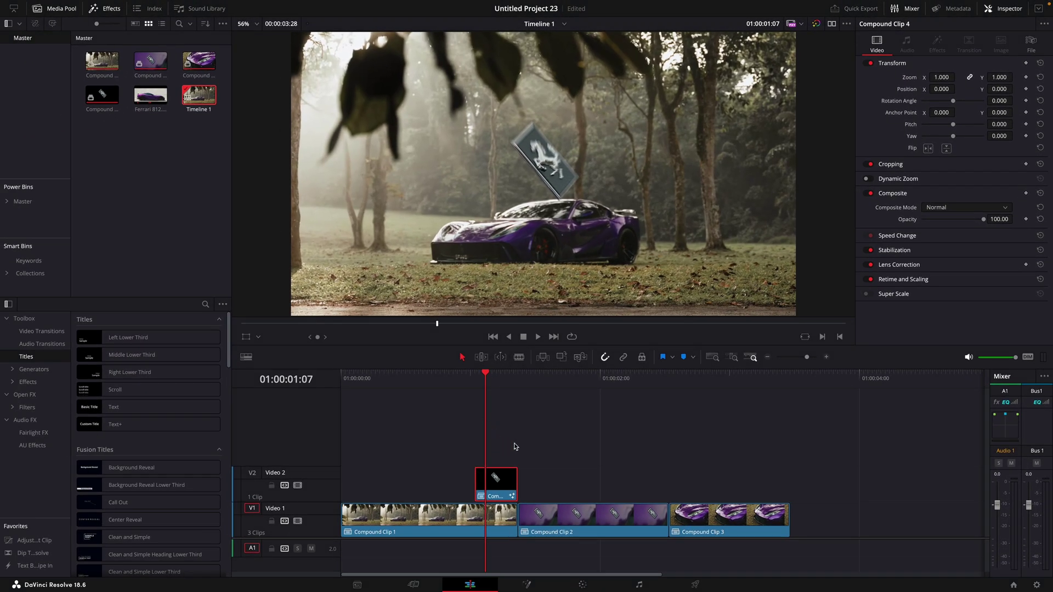
# Step: Disable the Video 2 track and duplicate Compound Clip 3 onto Video 3, with the playhead at the clip's start
pyautogui.click(297, 485)
pyautogui.click(668, 382)
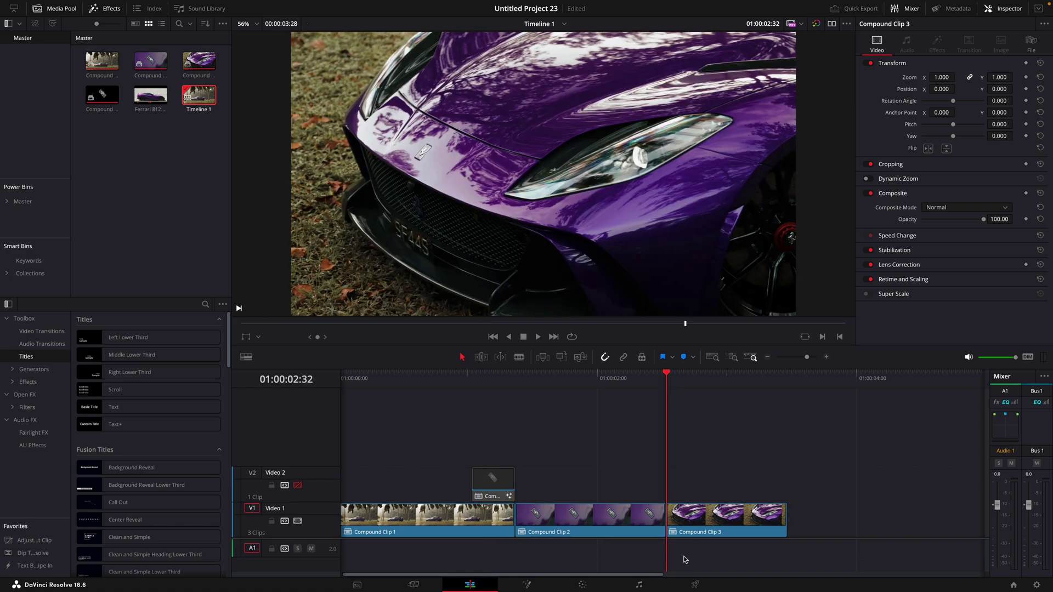
pyautogui.keyDown('alt'); pyautogui.moveTo(692, 525); pyautogui.dragTo(694, 459); pyautogui.keyUp('alt')
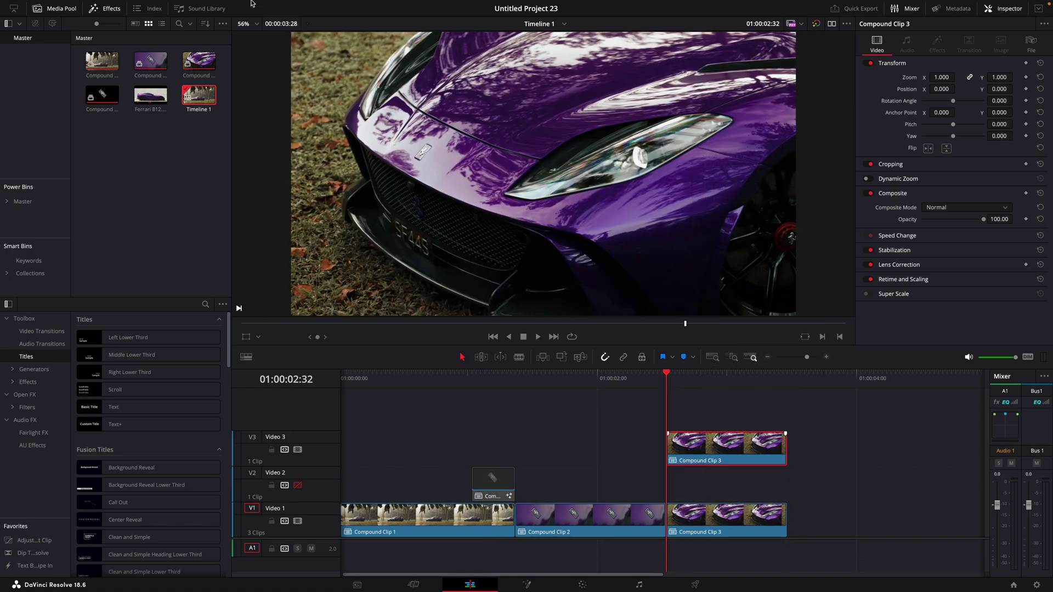
# Step: Freeze the Compound Clip 3 copy on Video 3 at its first frame, 01:00:02:32
pyautogui.moveTo(237, 3)
pyautogui.click(185, 6)
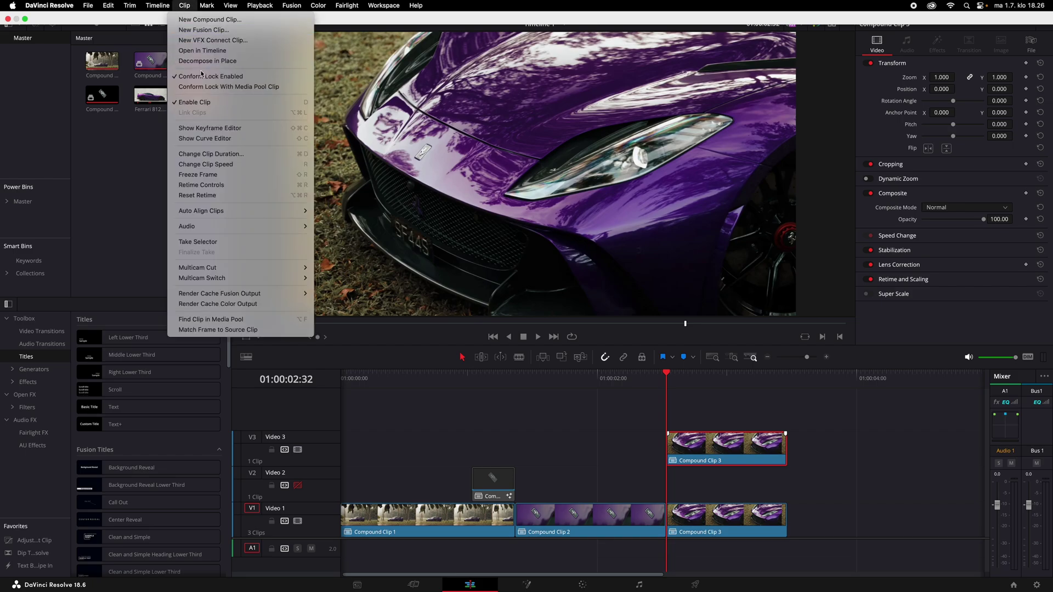
pyautogui.click(234, 177)
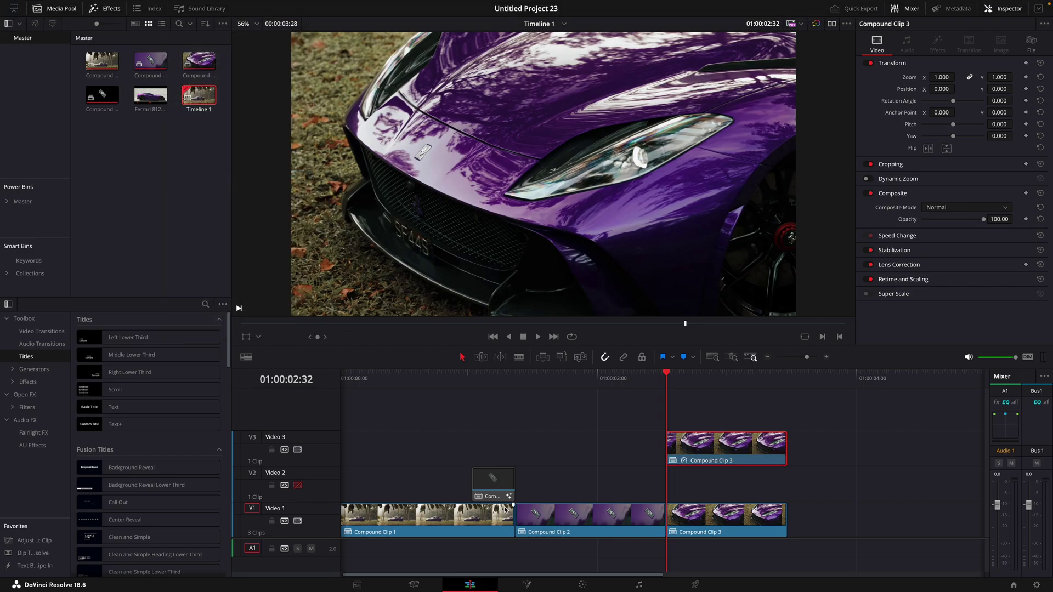
# Step: On the Color page, draw a closed pen window along the purple car's outline, extending beyond the frame edges
pyautogui.click(583, 585)
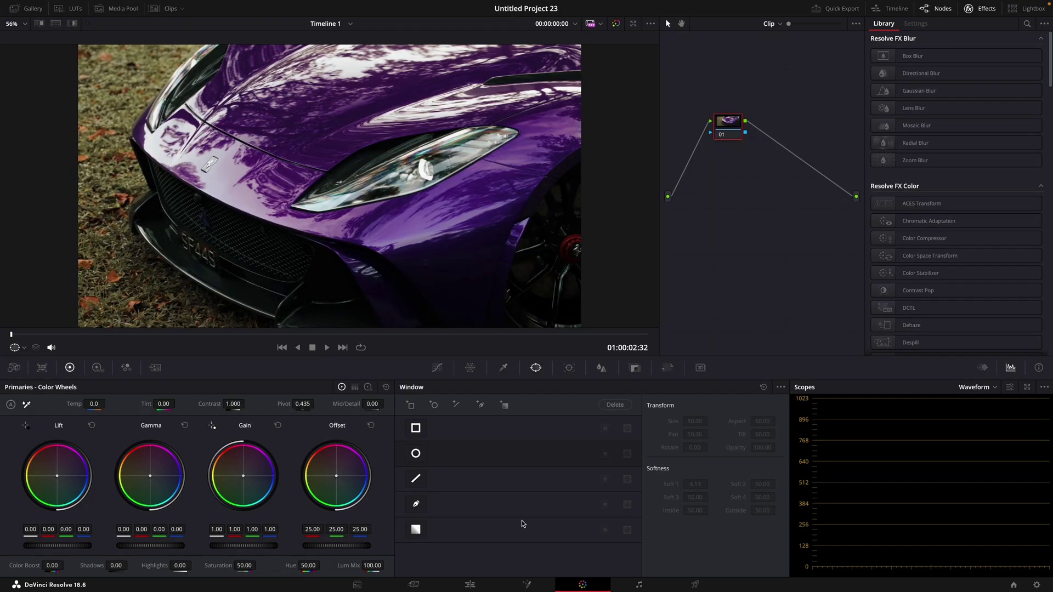
pyautogui.click(415, 504)
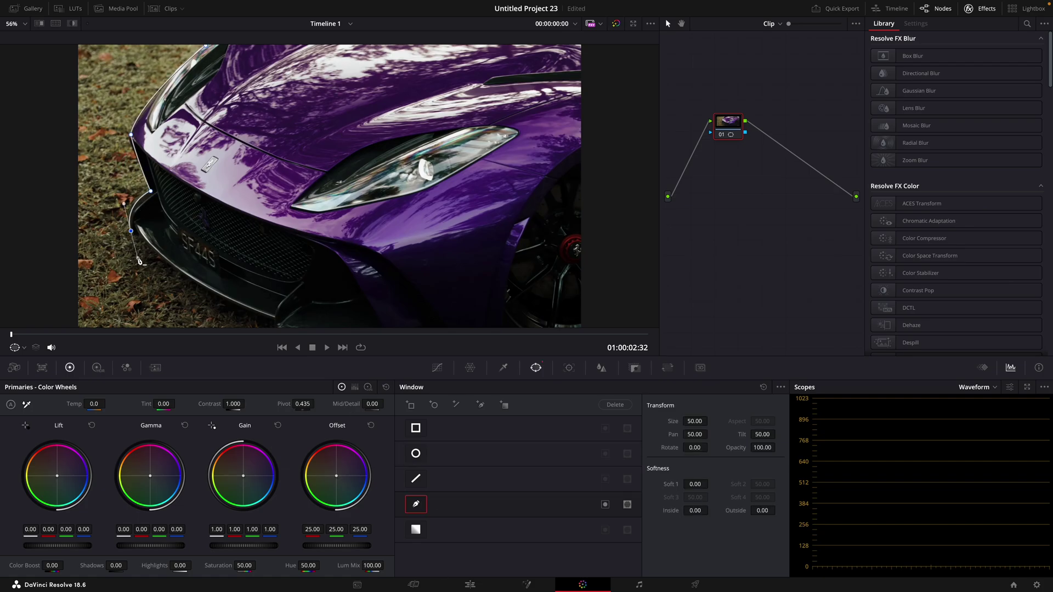
pyautogui.click(211, 302)
pyautogui.click(274, 318)
pyautogui.scroll(-2, 332, 284)
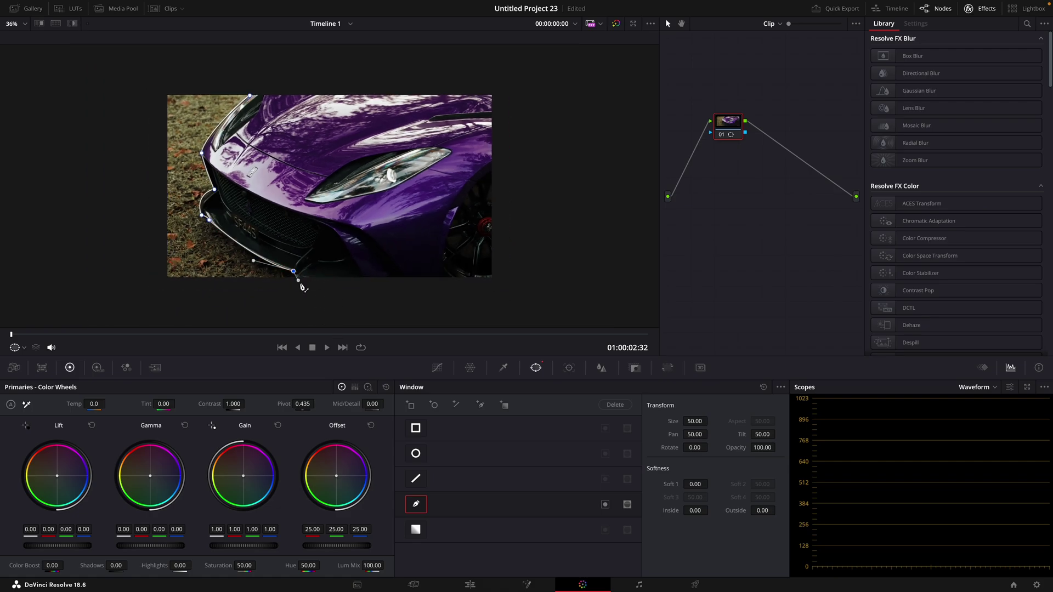
pyautogui.click(299, 284)
pyautogui.click(533, 295)
pyautogui.click(513, 60)
pyautogui.click(261, 71)
# Step: Add an alpha output and soften the car mask to Inside 0.10 and Outside 0.26, returning to the Edit page
pyautogui.rightClick(802, 202)
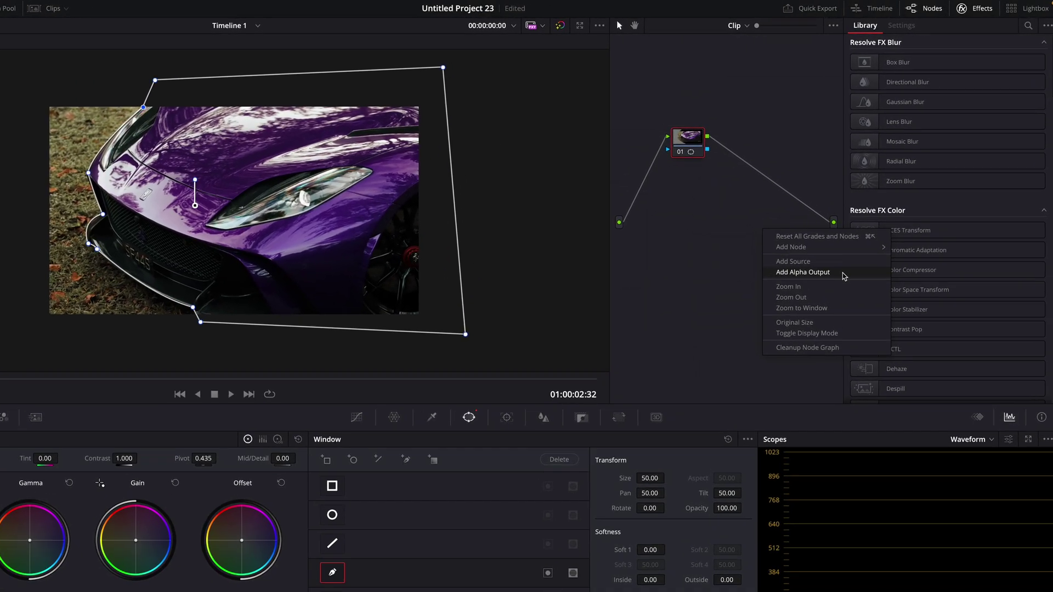
pyautogui.click(850, 238)
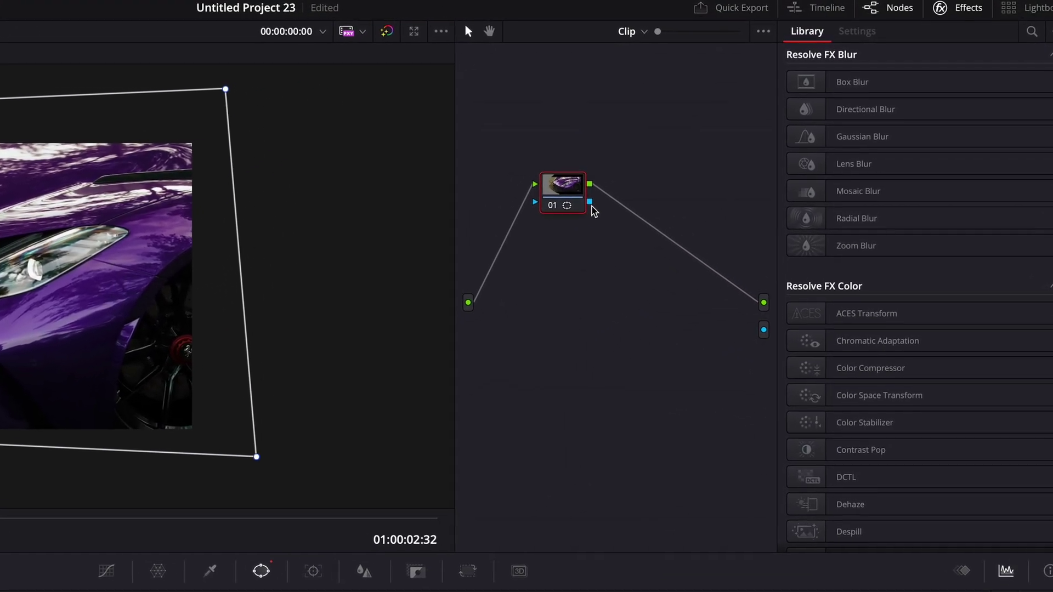
pyautogui.moveTo(591, 207); pyautogui.dragTo(734, 324)
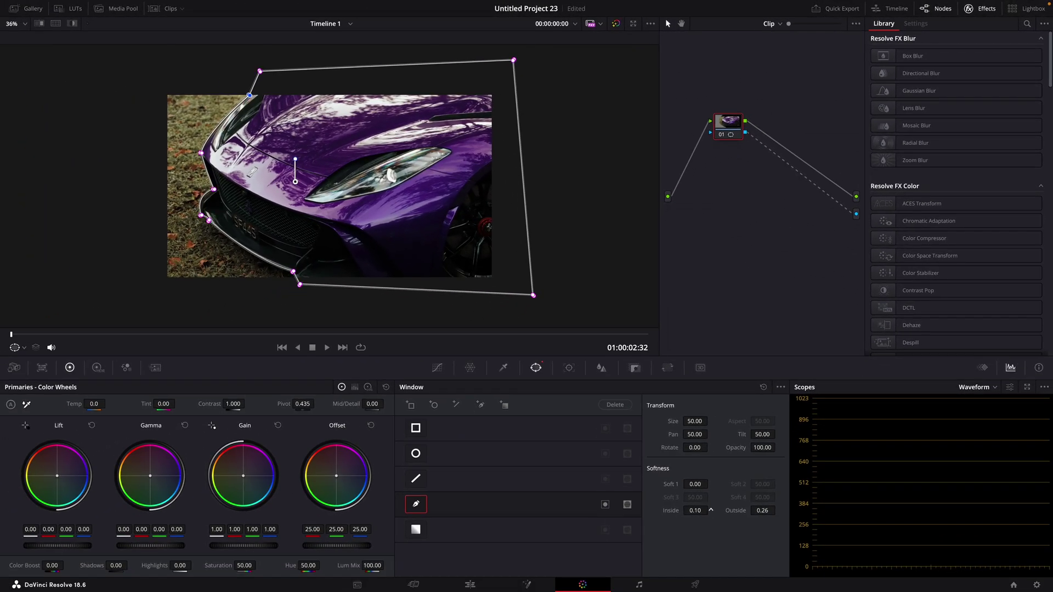
pyautogui.click(470, 584)
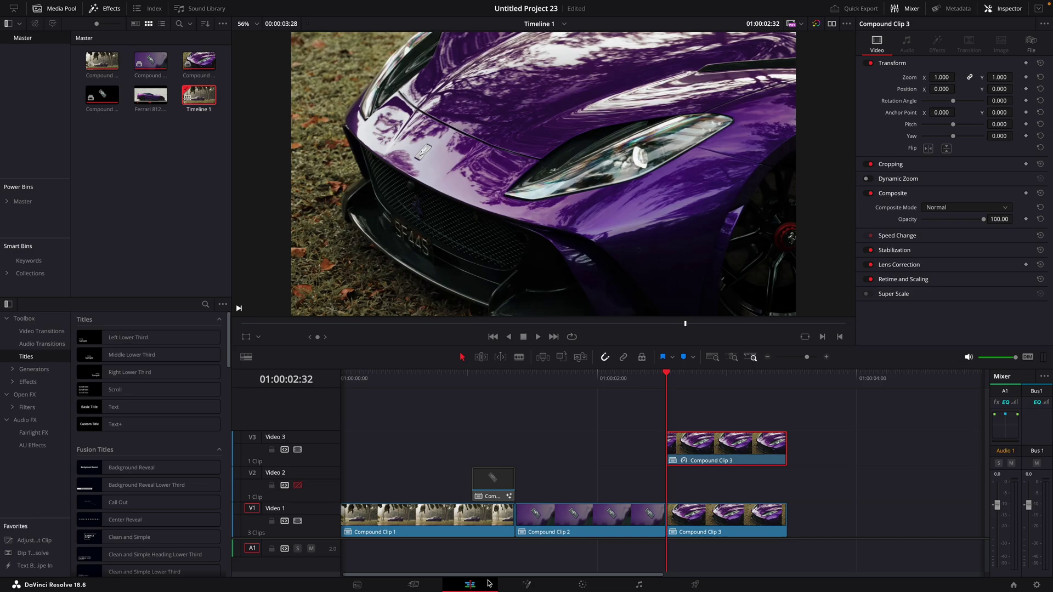
# Step: Move the frozen car clip on Video 3 to start at 01:00:02:18 and trim its end to the start of Compound Clip 3
pyautogui.click(636, 379)
pyautogui.moveTo(707, 451); pyautogui.dragTo(680, 451)
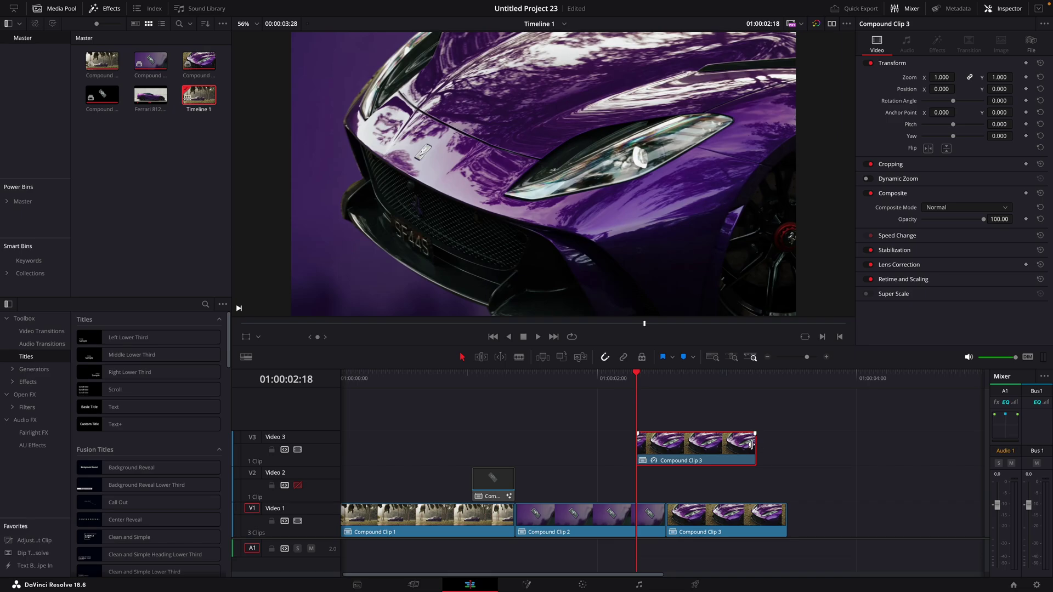
pyautogui.moveTo(751, 445); pyautogui.dragTo(665, 447)
# Step: Convert the trimmed car cut-out on Video 3 into a new compound clip
pyautogui.rightClick(648, 447)
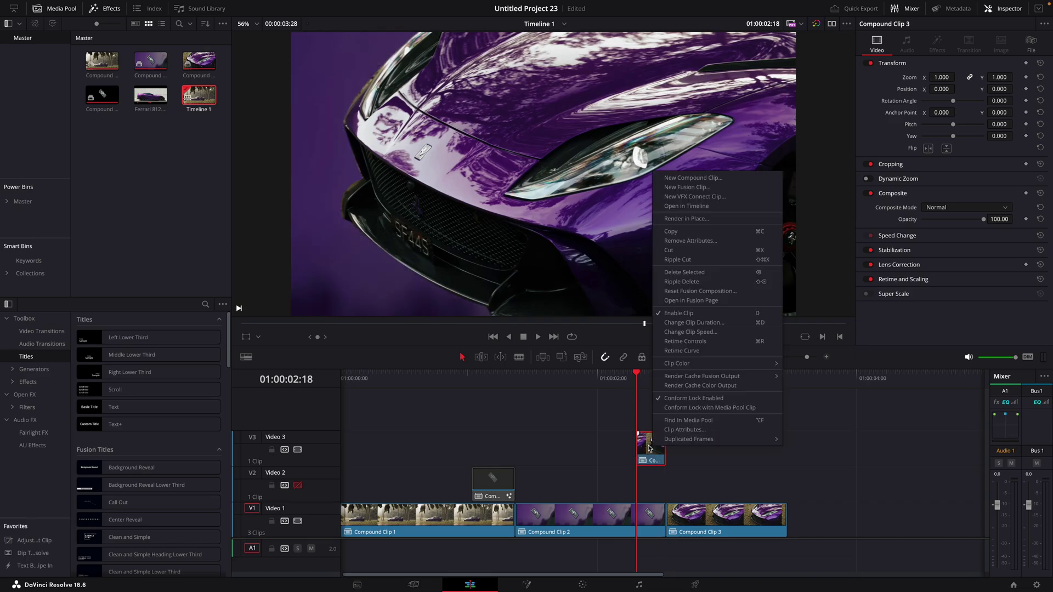
pyautogui.click(720, 179)
pyautogui.click(601, 324)
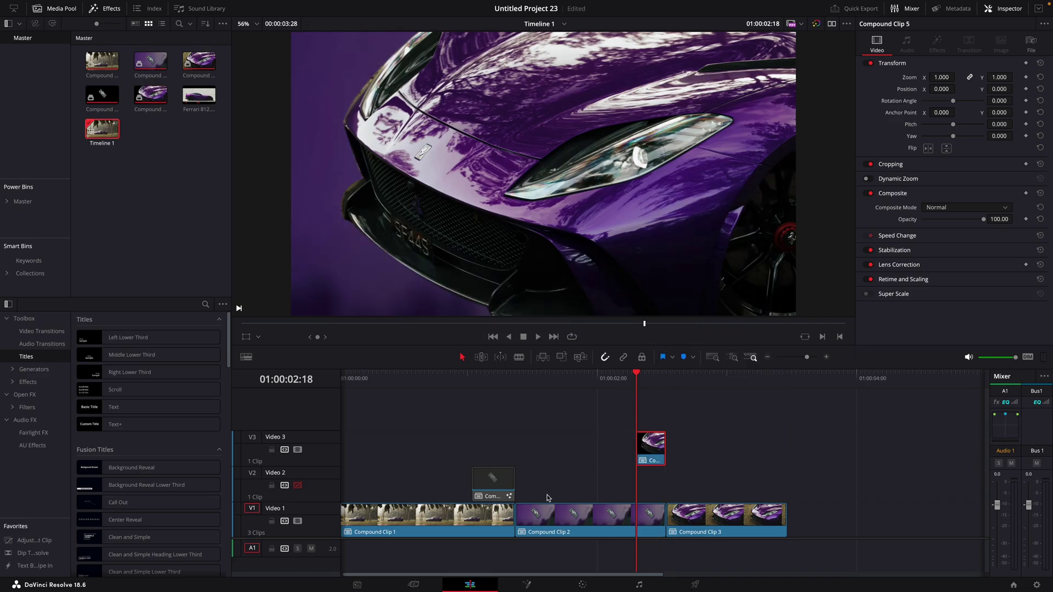
# Step: Open the car cut-out compound clip in Fusion and add a Transform node between MediaIn1 and MediaOut1
pyautogui.click(535, 585)
pyautogui.hotkey('shift', 'space')
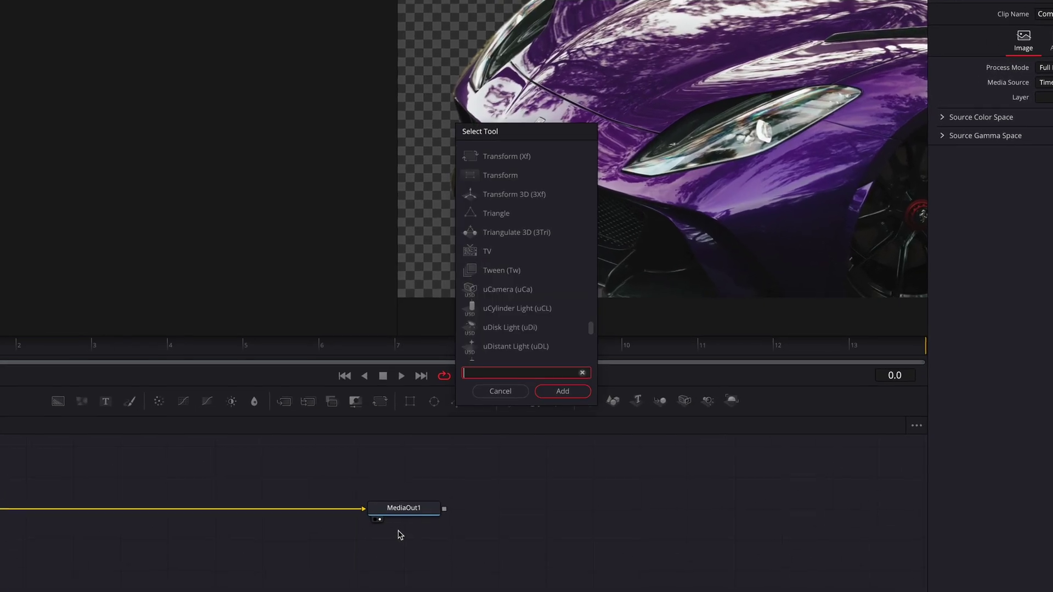
pyautogui.write('transf')
pyautogui.write('or')
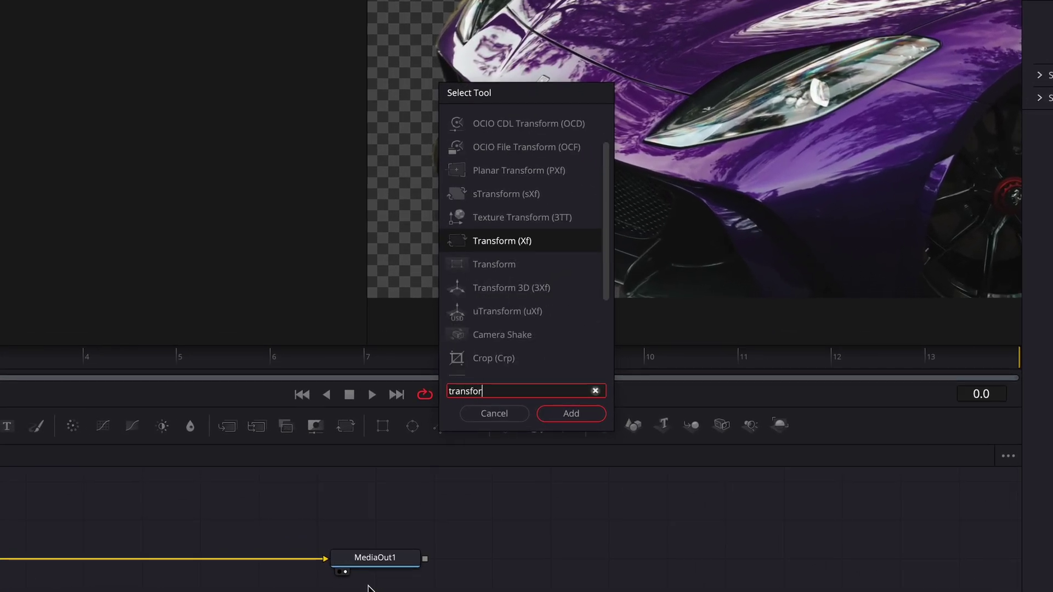
pyautogui.write('m')
pyautogui.press('Return')
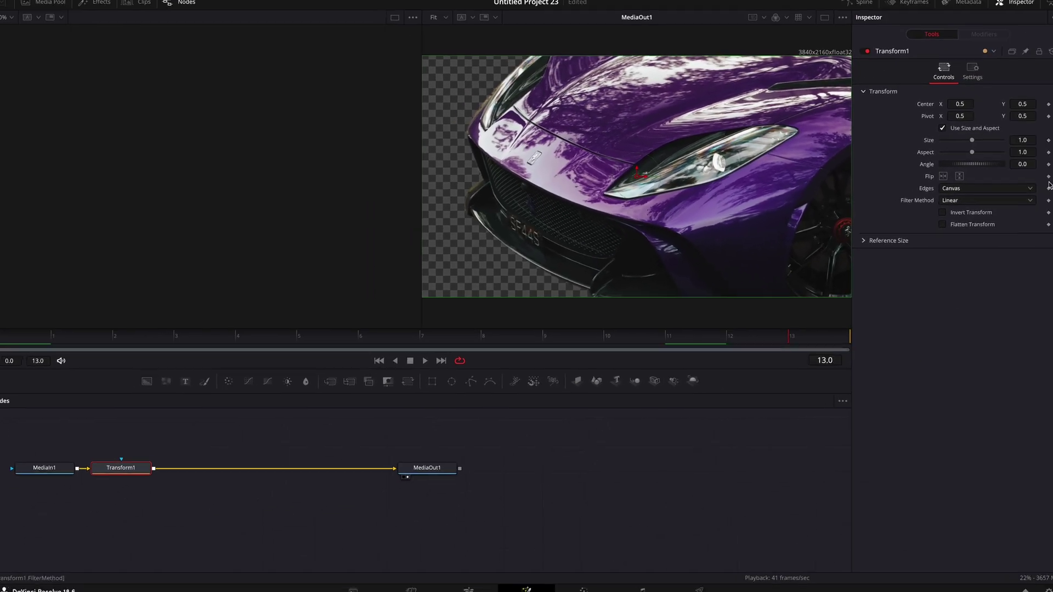
# Step: Keyframe the Transform's Center X from 1.405 at frame 0 to 0.5 at frame 13
pyautogui.click(1048, 104)
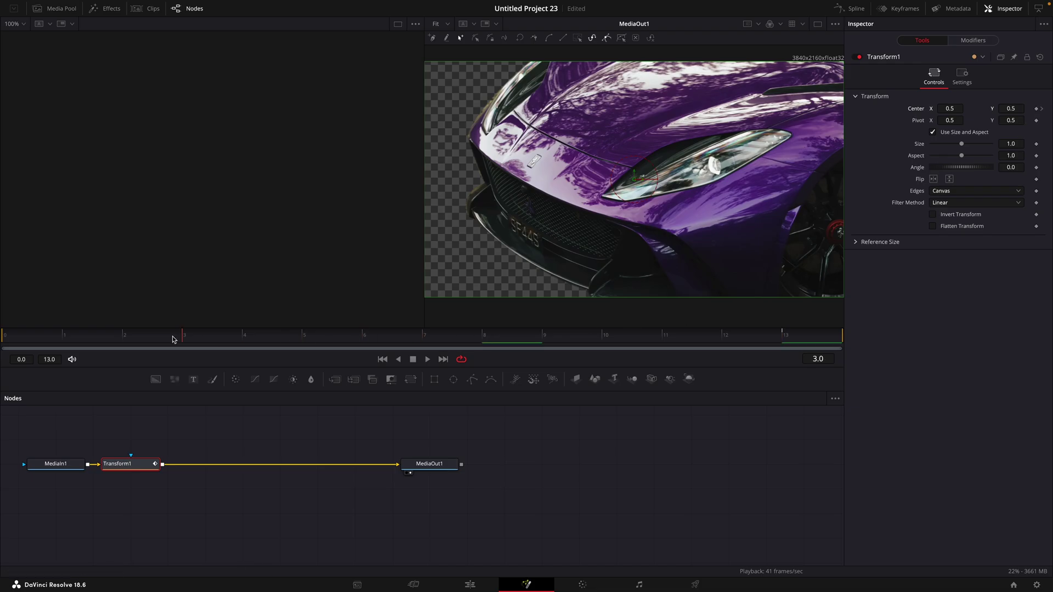
pyautogui.moveTo(172, 339); pyautogui.dragTo(33, 338)
pyautogui.moveTo(953, 104); pyautogui.dragTo(1024, 104)
# Step: Ease the Transform's Center displacement curve between its two keyframes and enable motion blur on the node
pyautogui.click(853, 11)
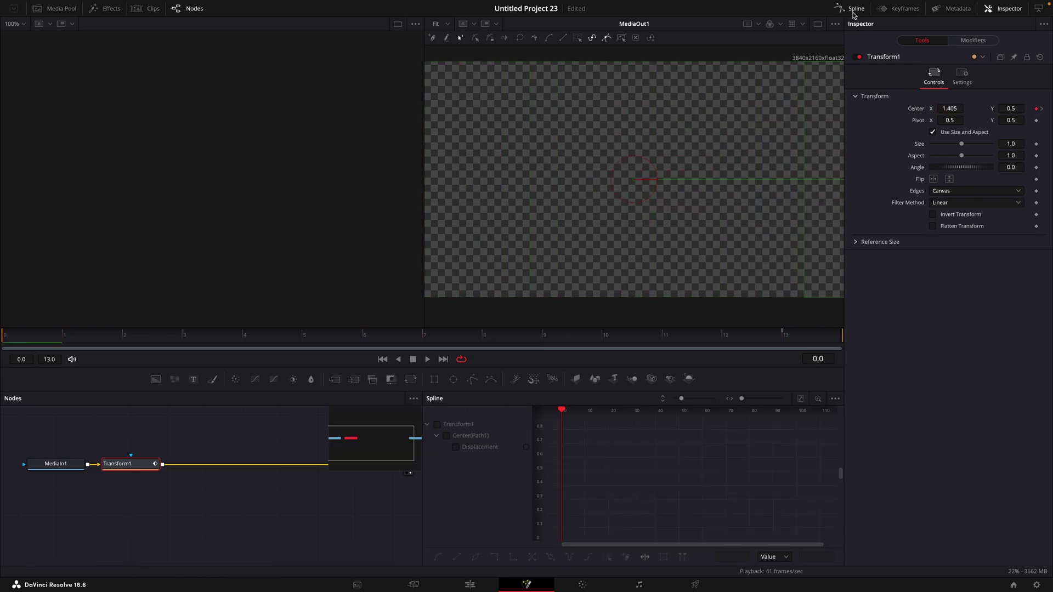
pyautogui.click(447, 436)
pyautogui.click(800, 399)
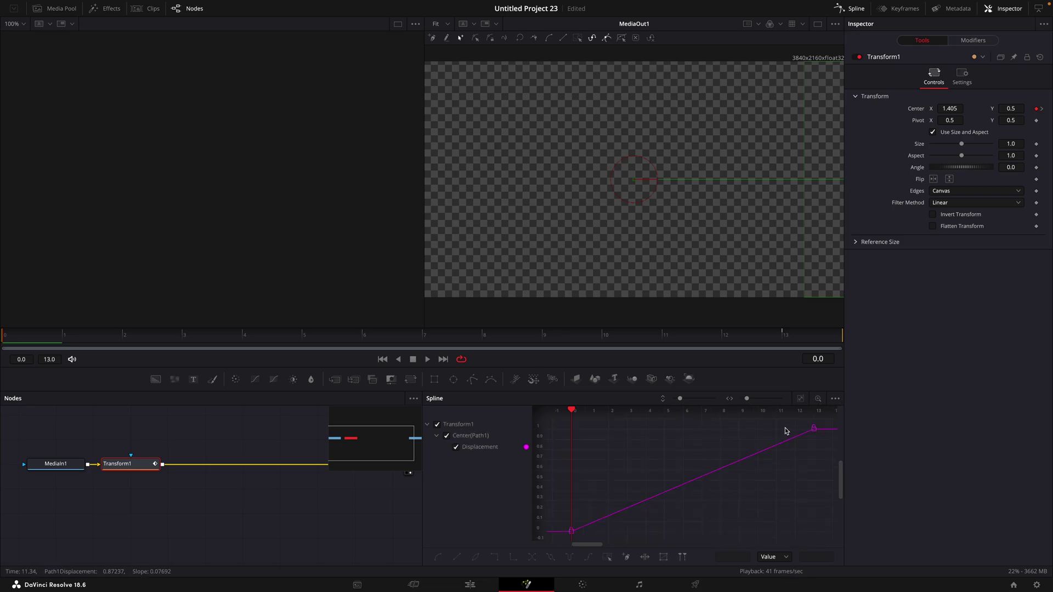
pyautogui.moveTo(776, 446); pyautogui.dragTo(560, 543)
pyautogui.press('f')
pyautogui.moveTo(651, 531); pyautogui.dragTo(617, 480)
pyautogui.click(859, 11)
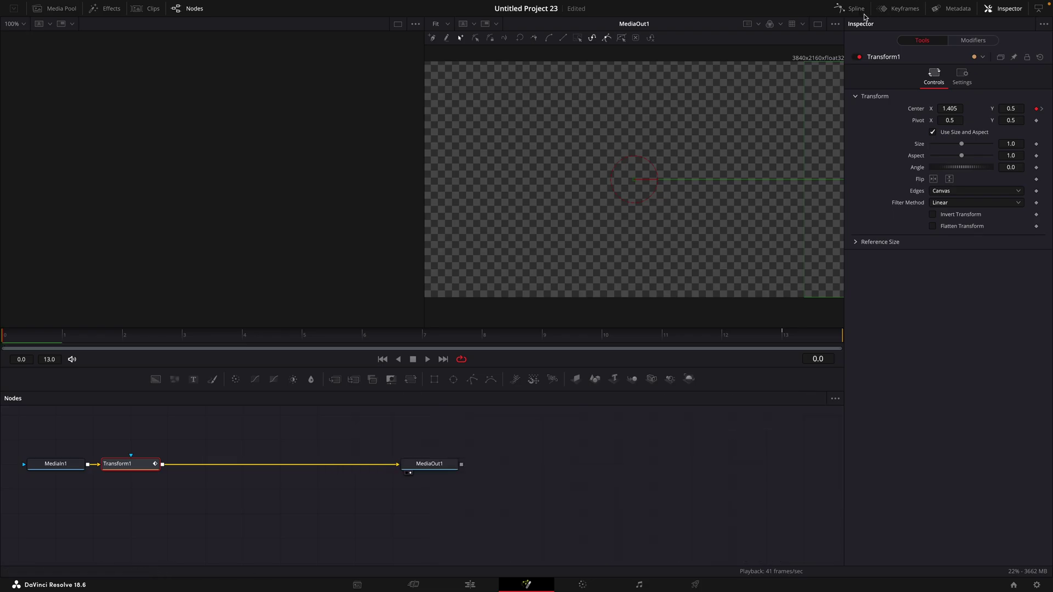
pyautogui.click(954, 74)
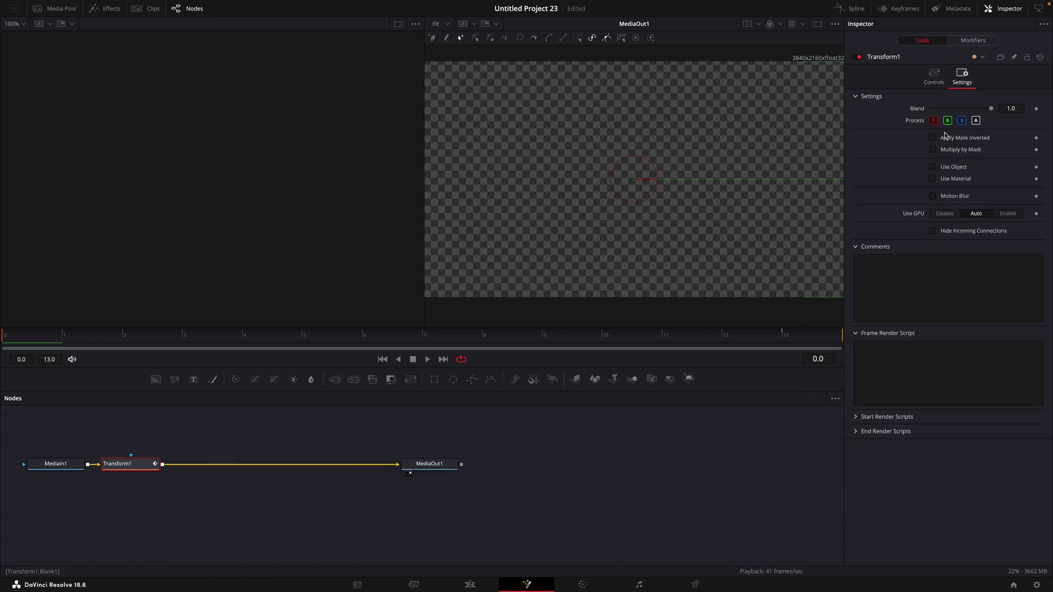
pyautogui.click(933, 197)
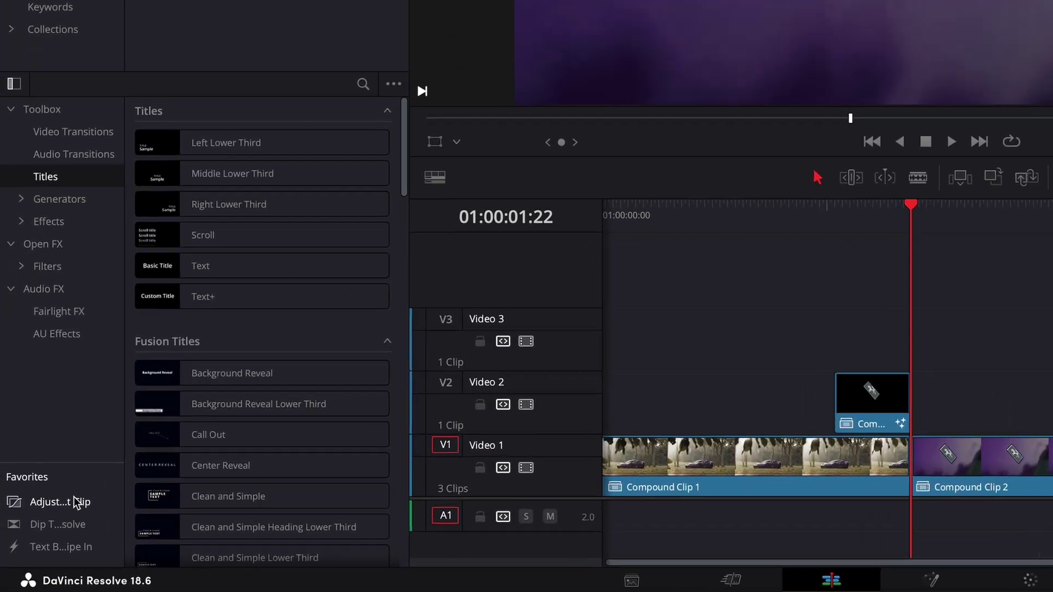
# Step: Place an adjustment clip on Video 2 at the start of Compound Clip 2 and cut off everything after 01:00:01:41
pyautogui.moveTo(75, 501); pyautogui.dragTo(915, 424)
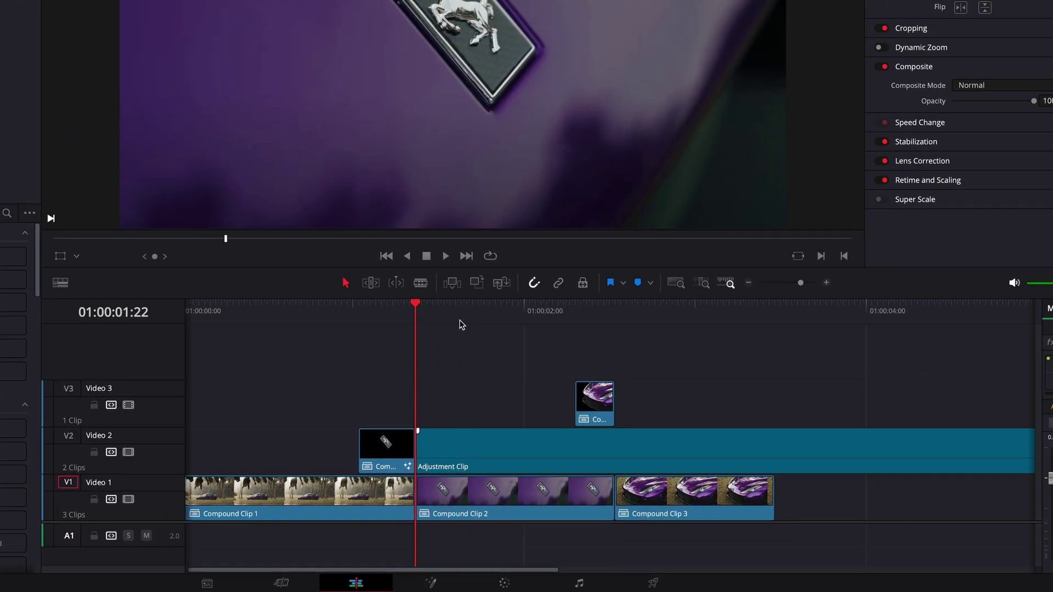
pyautogui.click(470, 321)
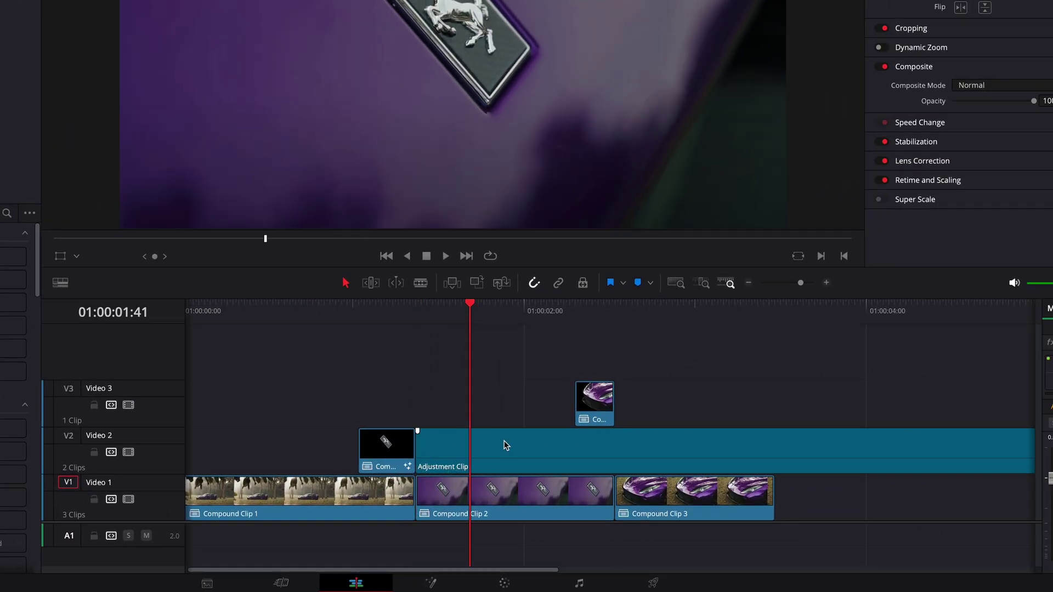
pyautogui.click(506, 443)
pyautogui.hotkey('ctrl', 'b')
pyautogui.click(505, 447)
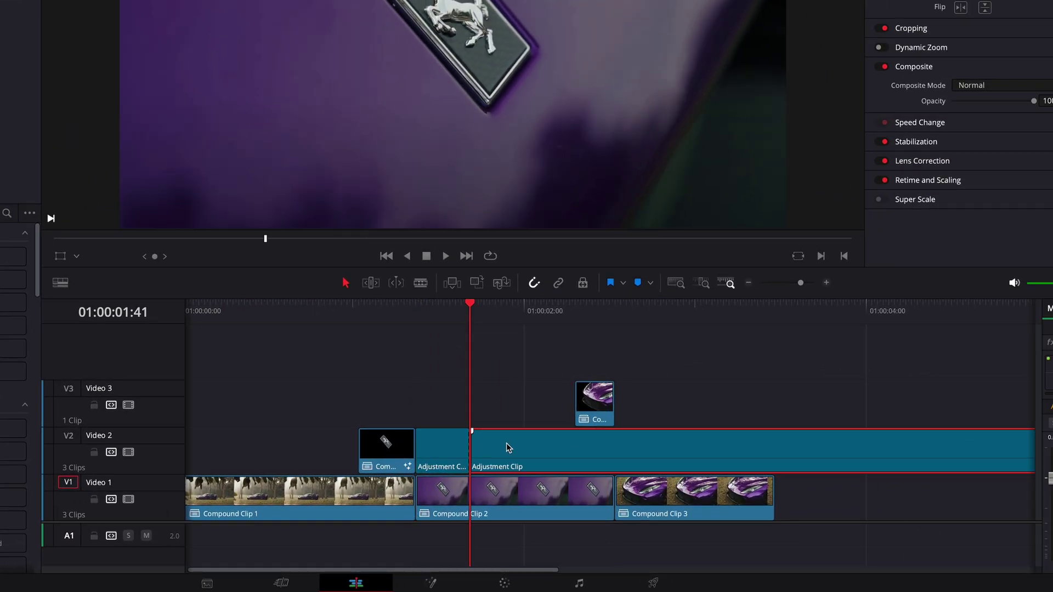
pyautogui.press('Delete')
# Step: Add a Camera Shake node to the adjustment clip in Fusion, keyframing Overall Strength 1.0 and Speed 0.8 at frame 0
pyautogui.click(415, 316)
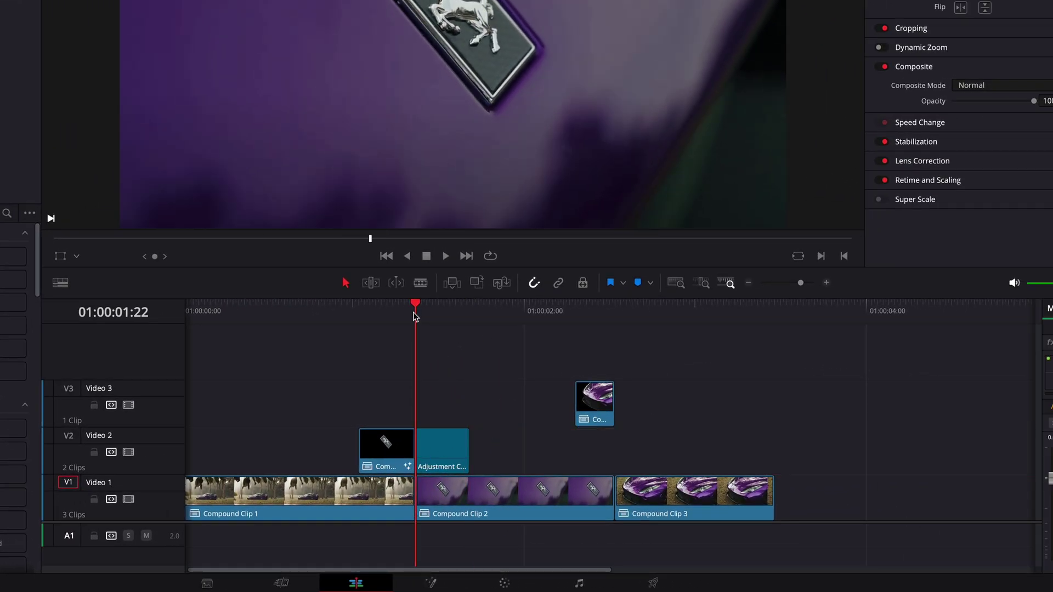
pyautogui.click(431, 582)
pyautogui.hotkey('shift', 'space')
pyautogui.write('c')
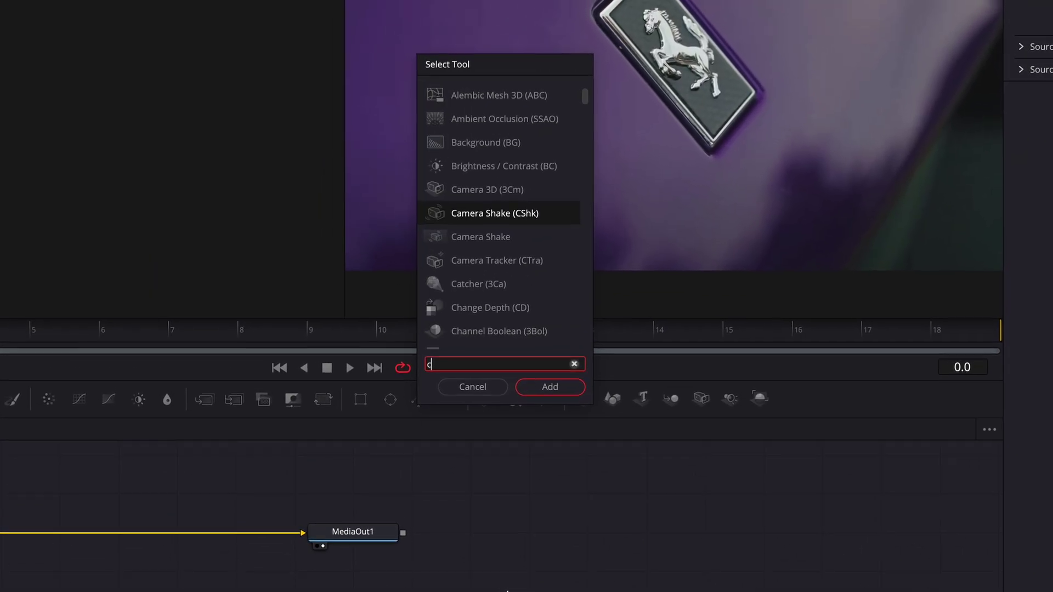
pyautogui.write('am')
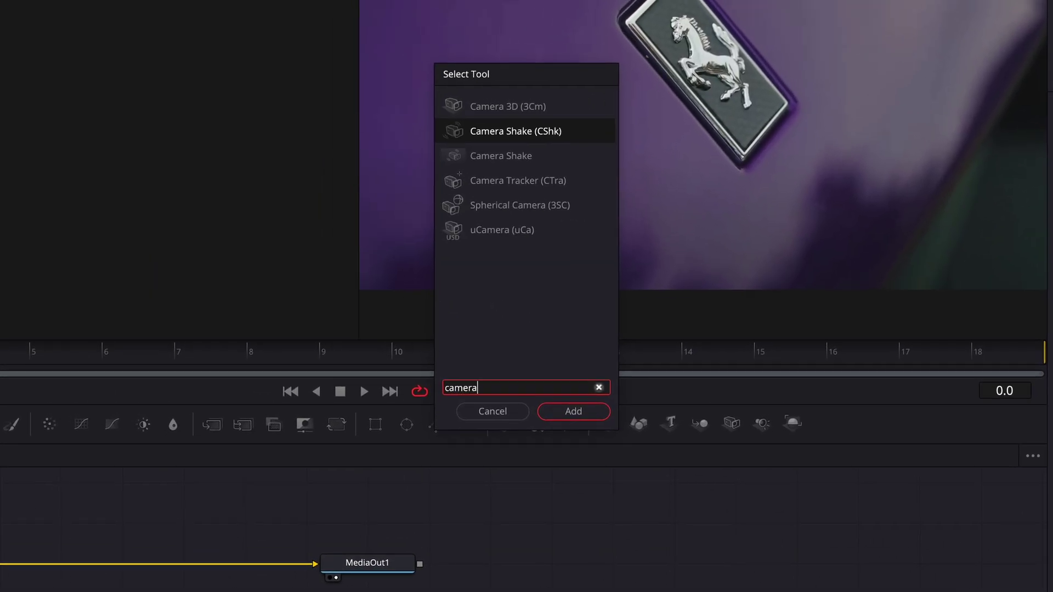
pyautogui.write('era')
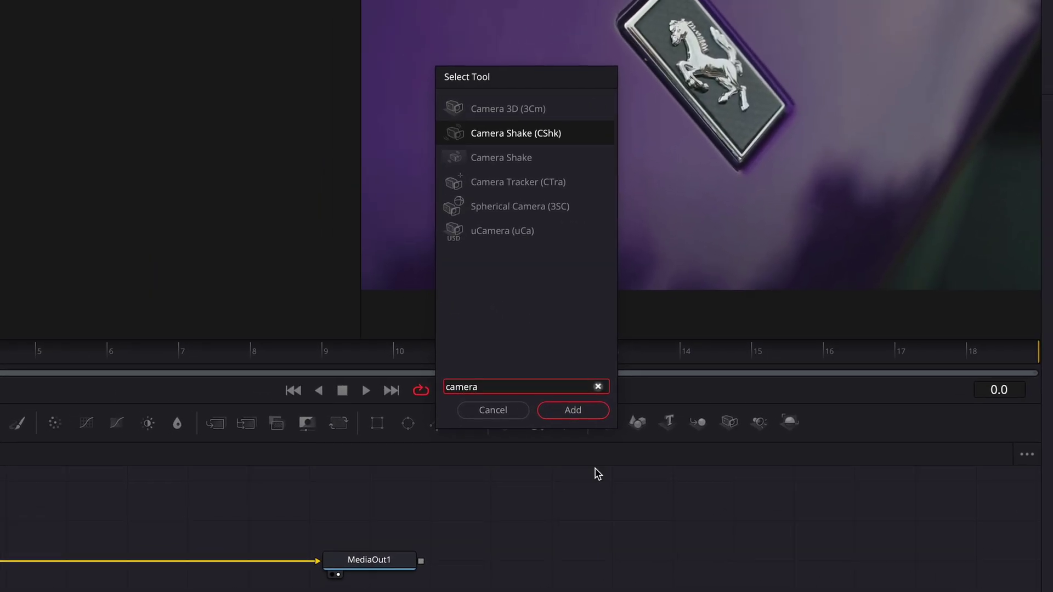
pyautogui.click(573, 411)
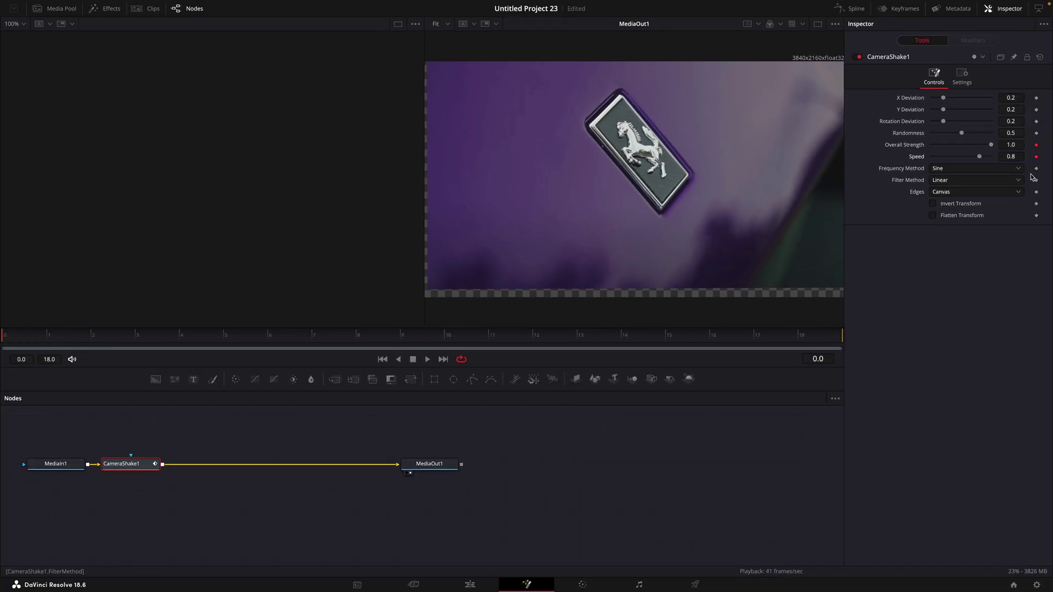
# Step: Reduce the camera shake's Overall Strength to 0 at frame 18 and enable motion blur on the node
pyautogui.press('Right')
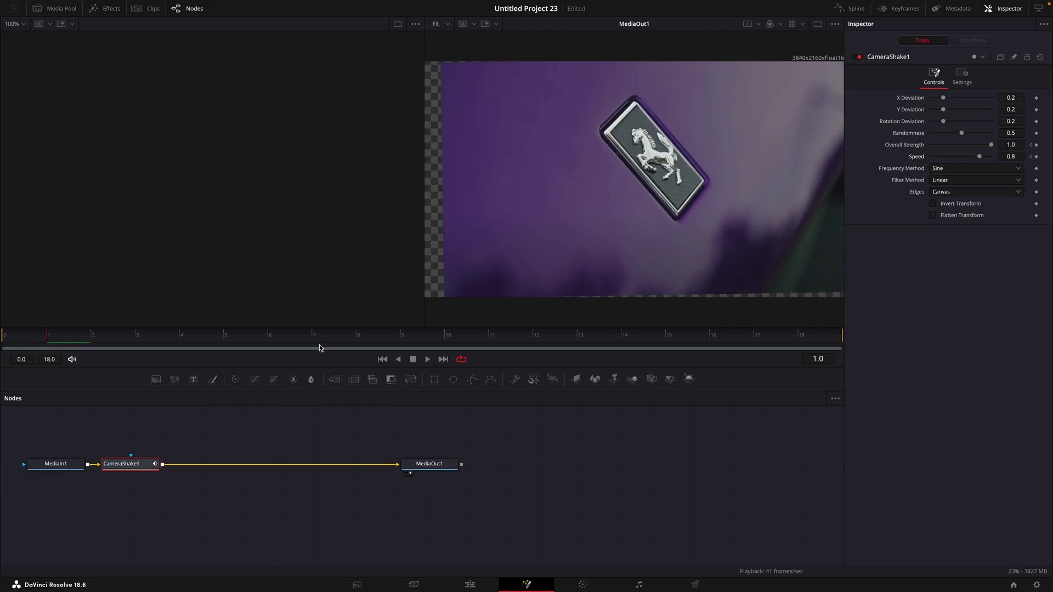
pyautogui.press('space')
pyautogui.press('space')
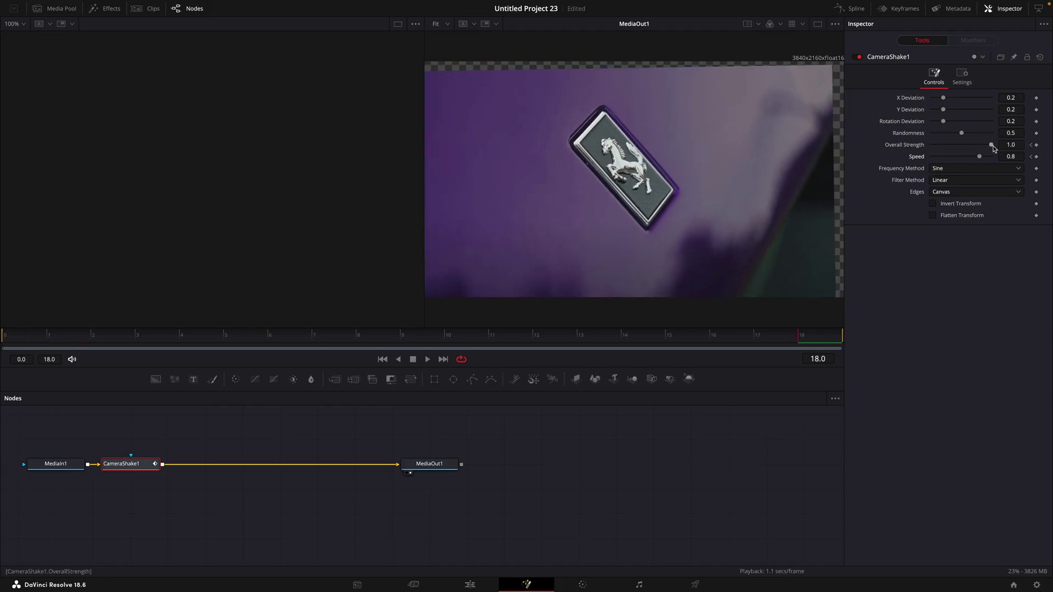
pyautogui.moveTo(993, 148); pyautogui.dragTo(878, 145)
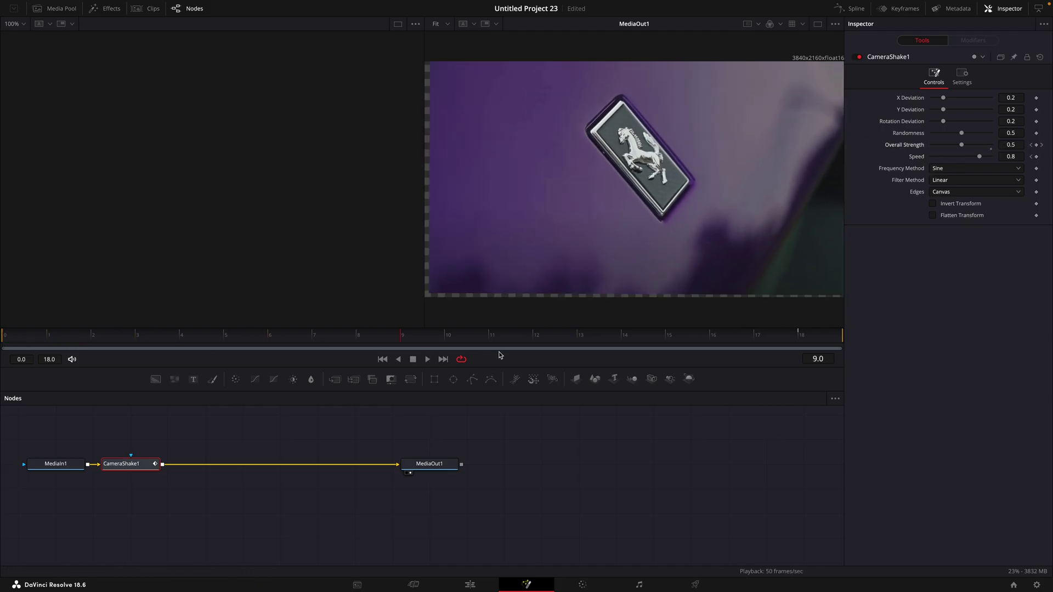
pyautogui.click(962, 75)
pyautogui.click(932, 196)
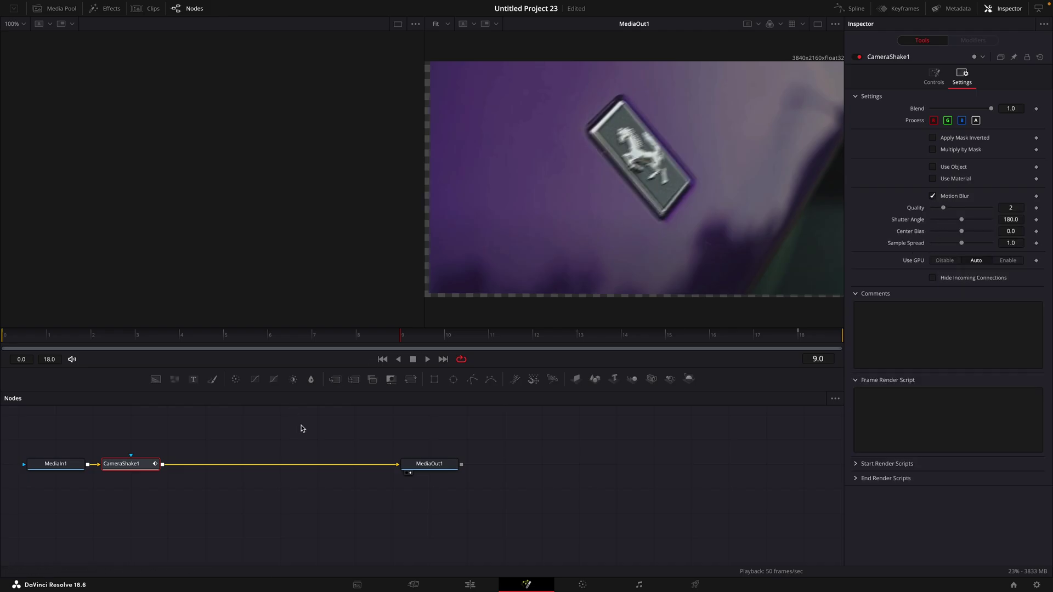
# Step: Add a Directional Blur node after the Camera Shake node
pyautogui.hotkey('shift', 'space')
pyautogui.write('d')
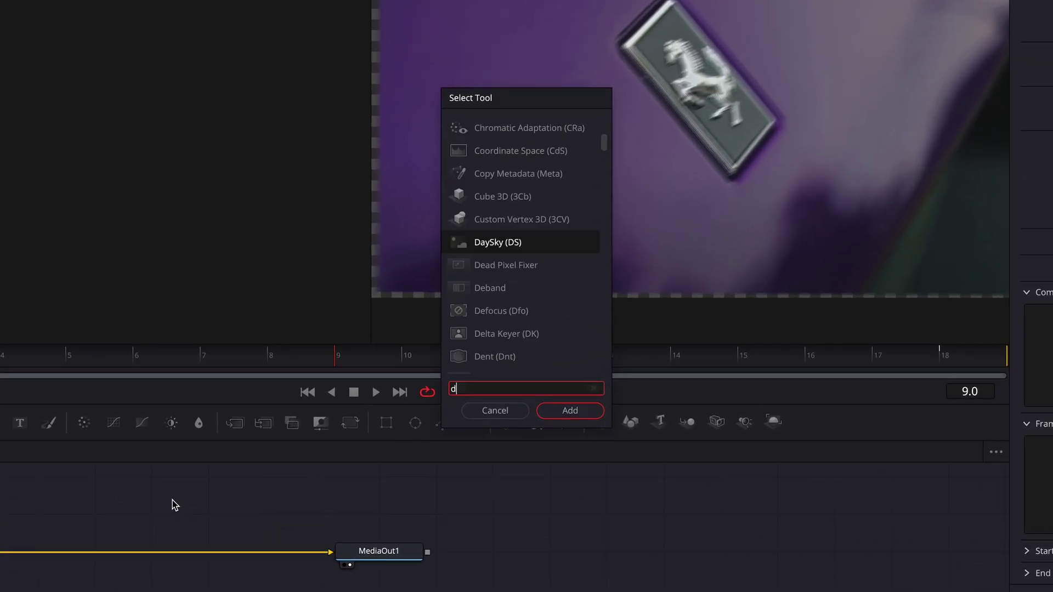
pyautogui.write('ire')
pyautogui.write('ctional')
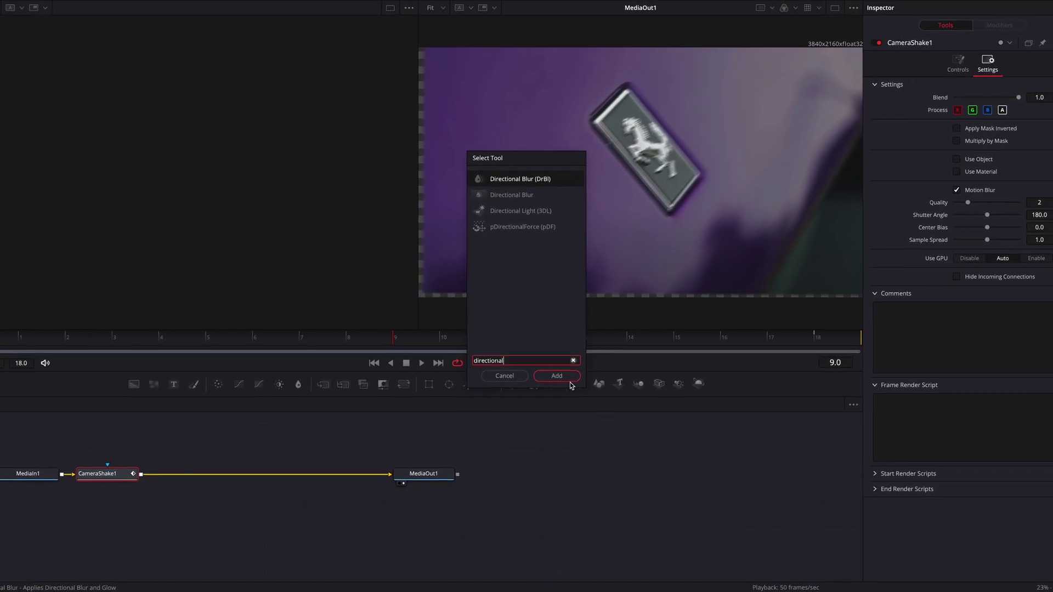
pyautogui.click(564, 377)
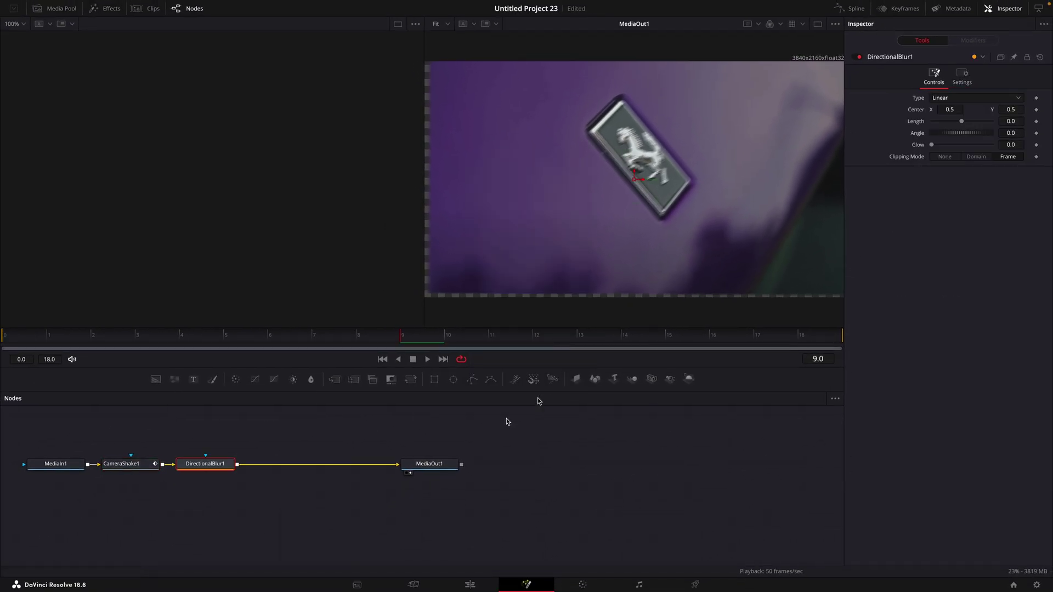
pyautogui.moveTo(209, 463); pyautogui.dragTo(214, 465)
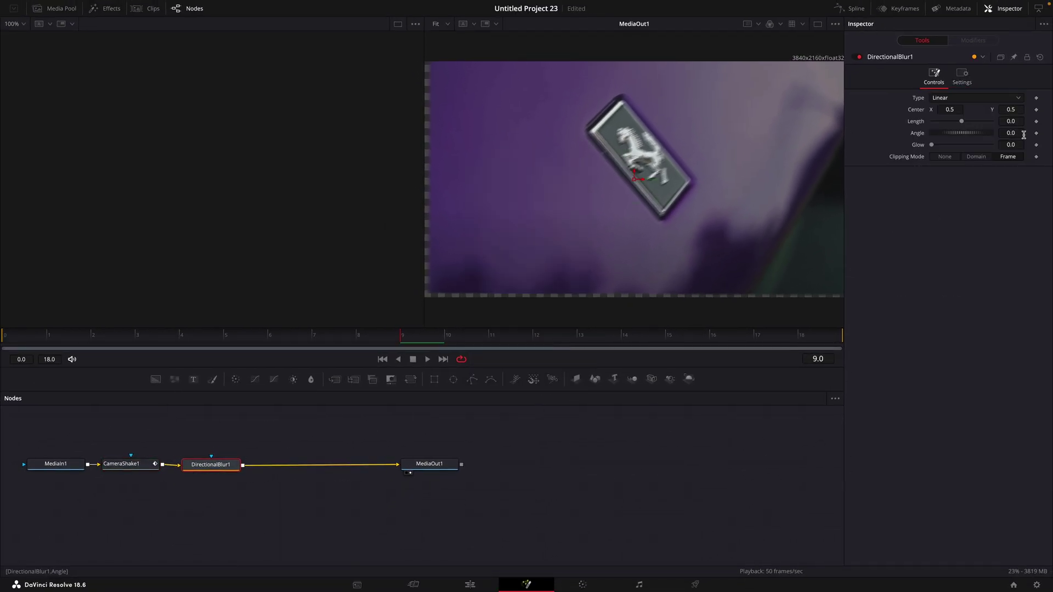
# Step: Keyframe the directional blur's Glow from 0.181 at frame 0 to 0 at frame 18, setting Length 0.0086 and Angle -26.1 at frame 0
pyautogui.moveTo(936, 145); pyautogui.dragTo(940, 146)
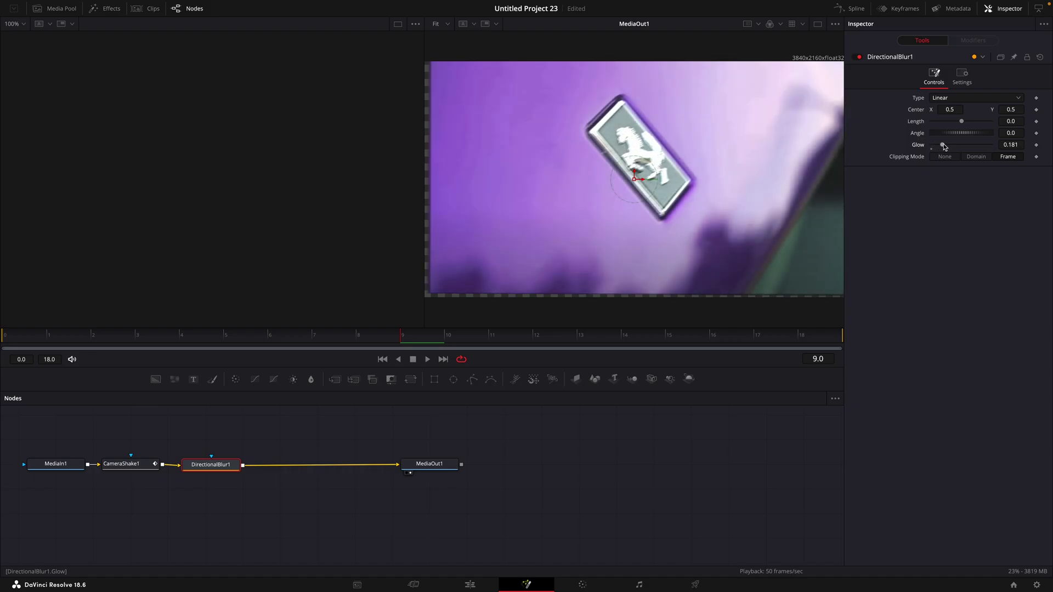
pyautogui.moveTo(402, 336); pyautogui.dragTo(34, 338)
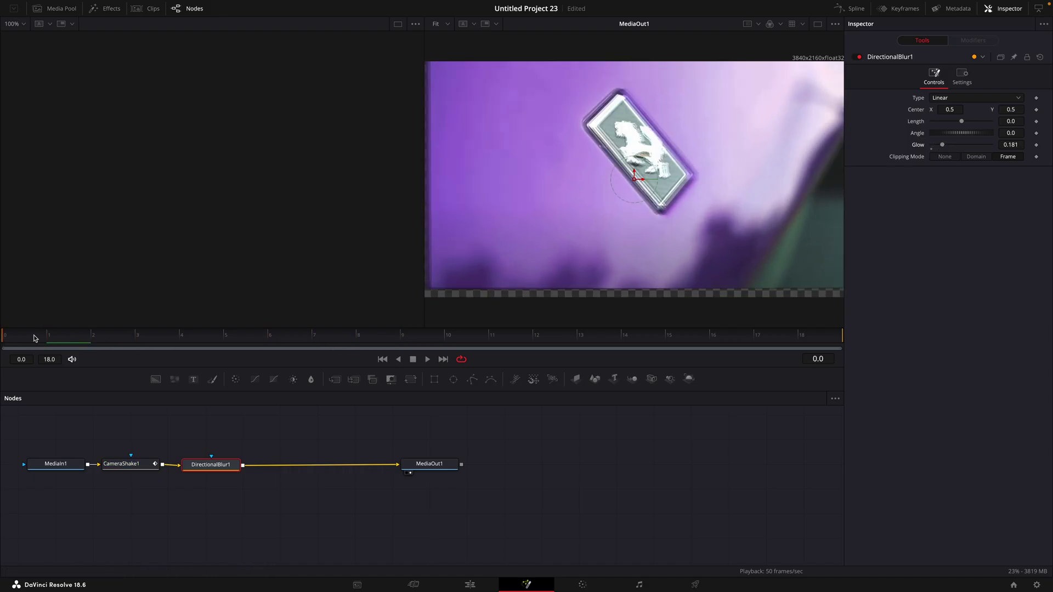
pyautogui.click(1037, 145)
pyautogui.moveTo(405, 335); pyautogui.dragTo(848, 329)
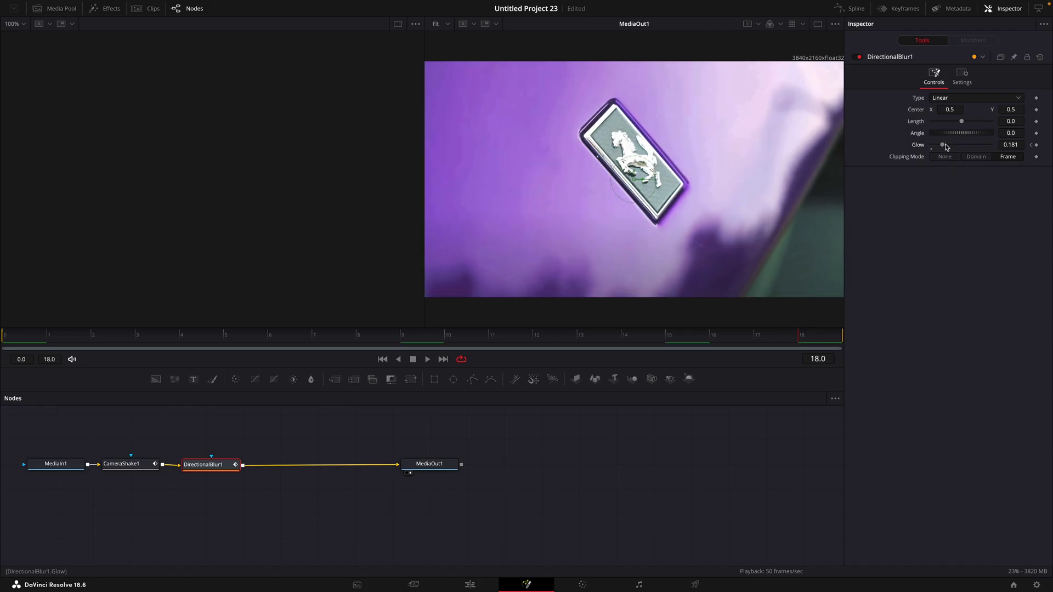
pyautogui.moveTo(942, 145); pyautogui.dragTo(916, 148)
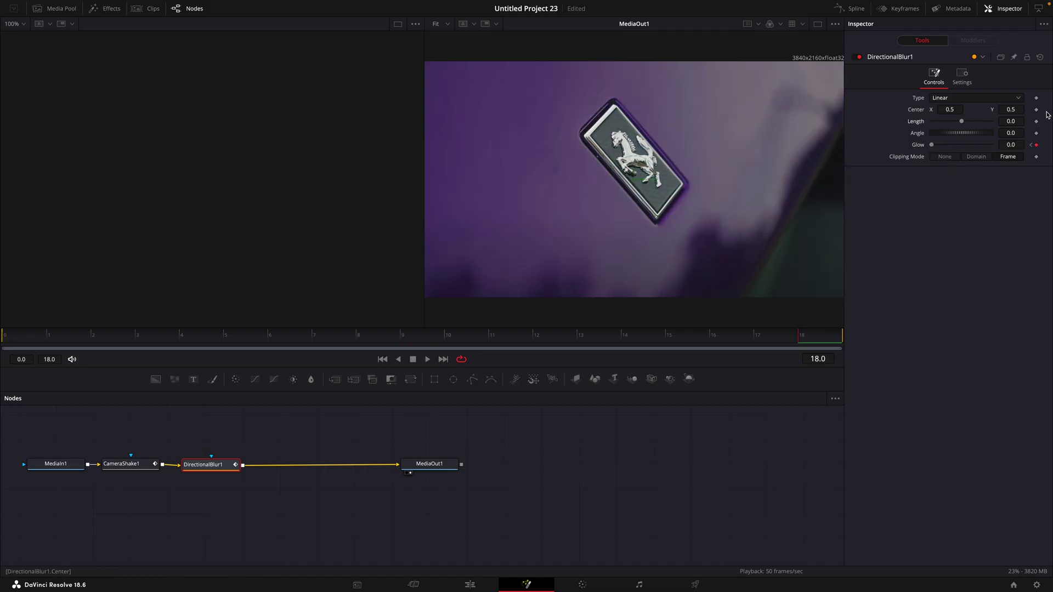
pyautogui.press('Home')
pyautogui.moveTo(1007, 121); pyautogui.dragTo(974, 136)
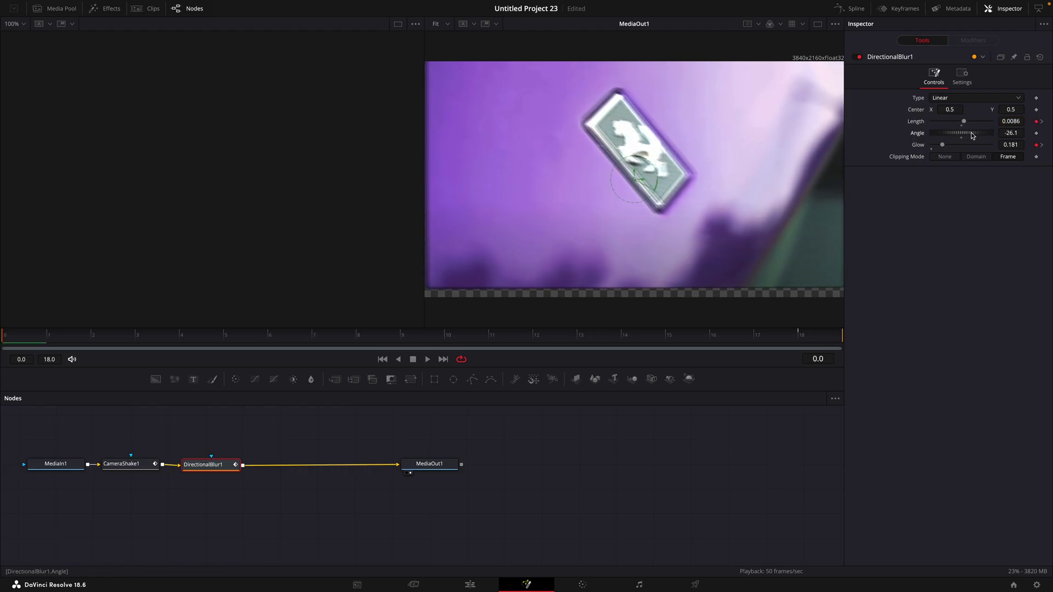
# Step: Set the Camera Shake node's Edges option to Mirror
pyautogui.click(143, 464)
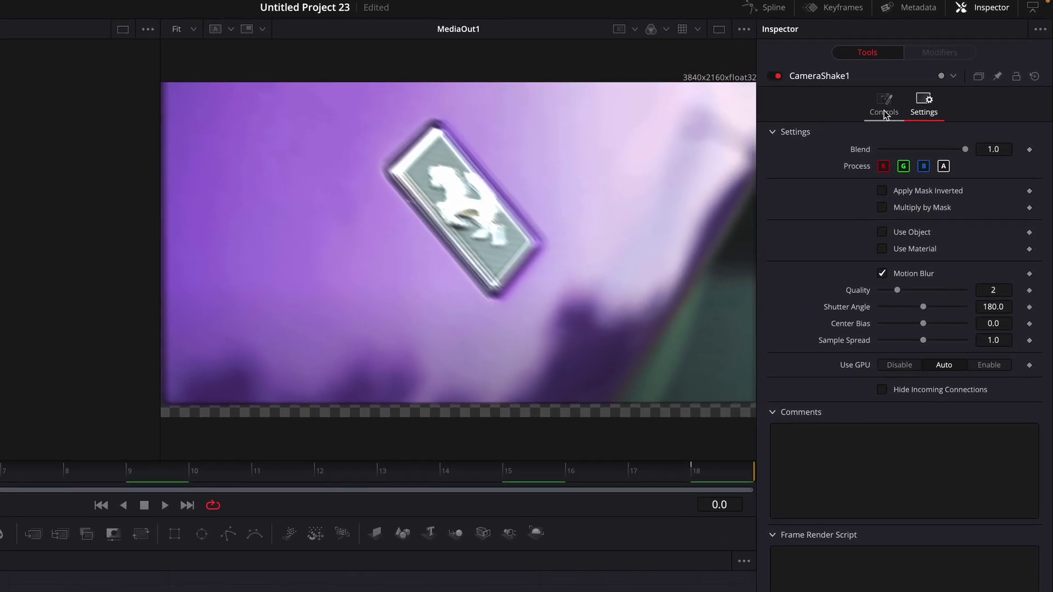
pyautogui.click(883, 110)
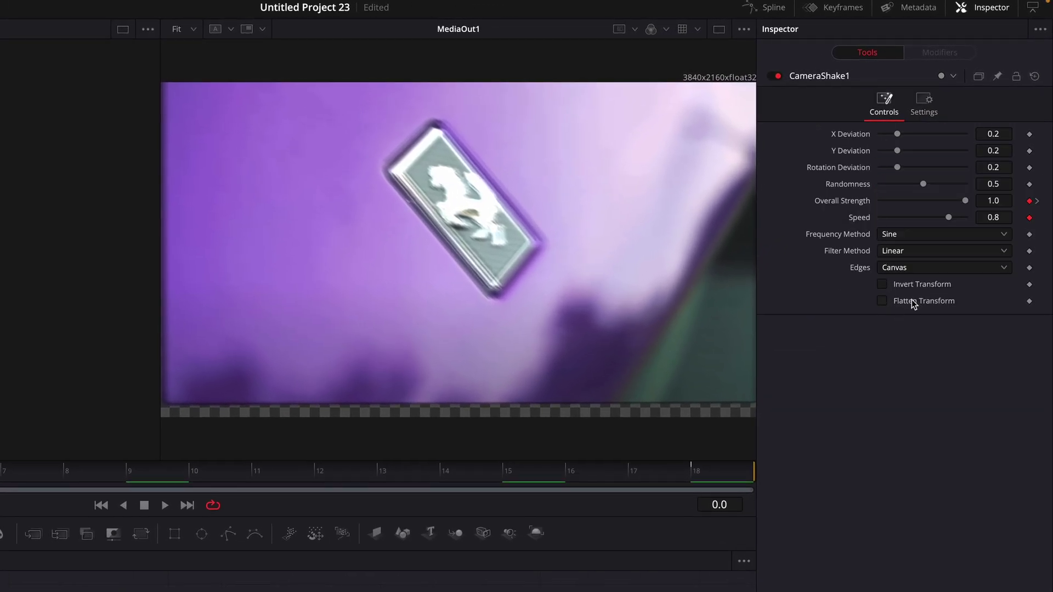
pyautogui.click(915, 268)
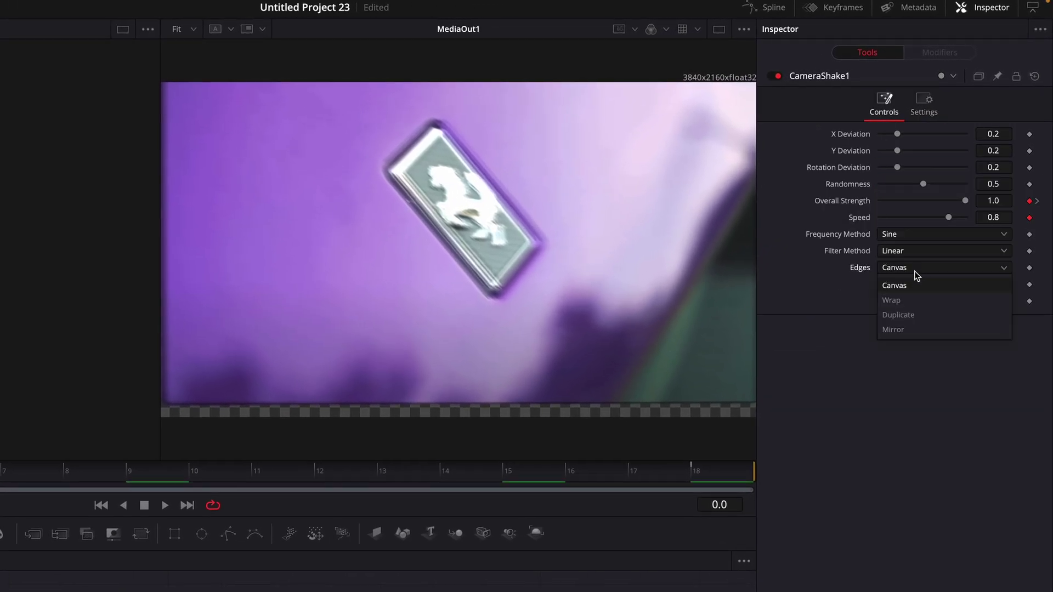
pyautogui.click(921, 329)
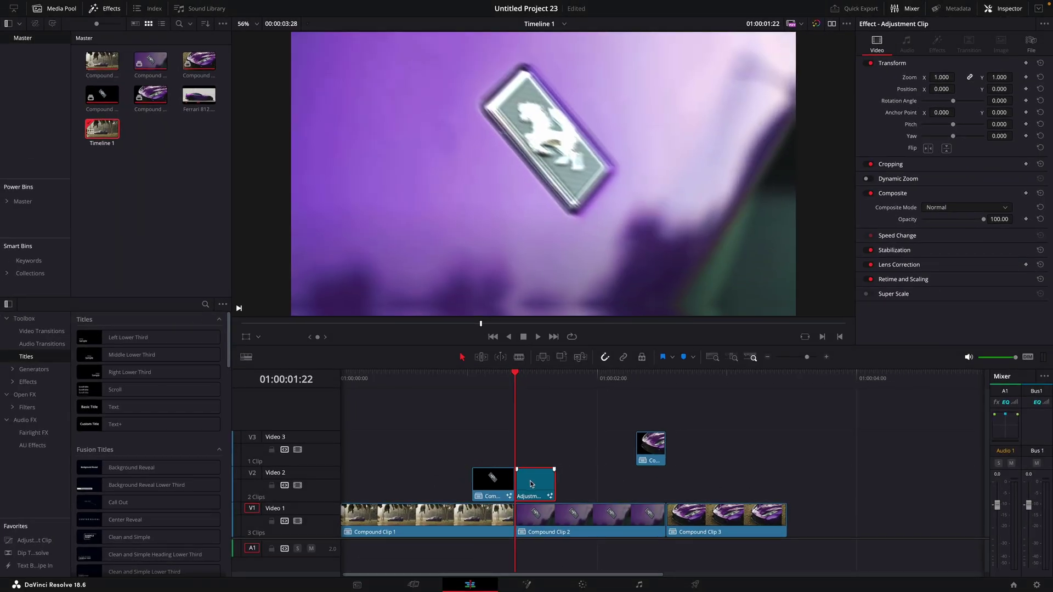
# Step: Copy the adjustment clip along Video 2 to the start of Compound Clip 3
pyautogui.moveTo(540, 487); pyautogui.dragTo(694, 489)
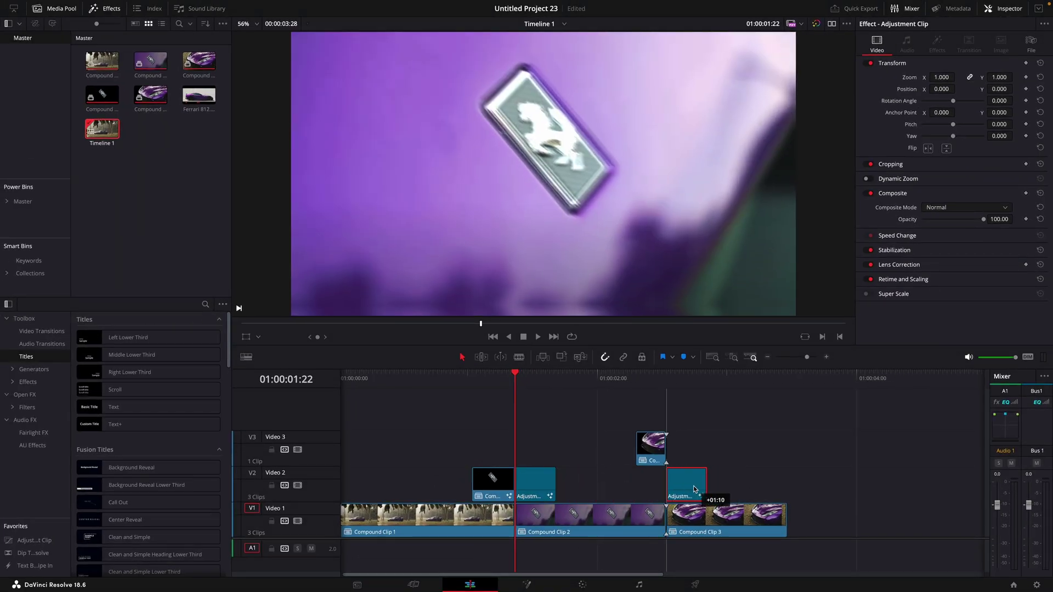